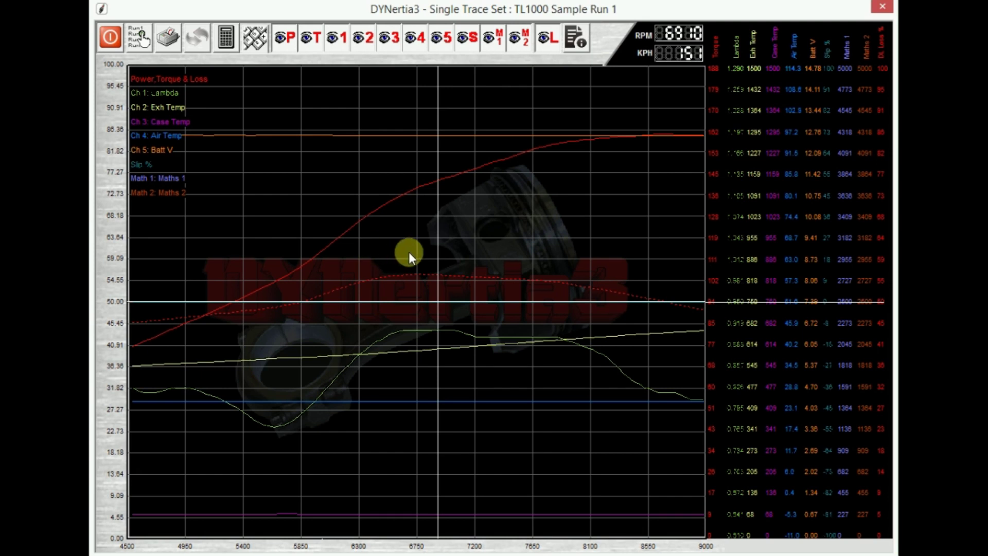
Read values on the current trace, then switch to TL1000 Sample Run 2 and read values near 6330 RPM
drag(409, 252, 438, 257)
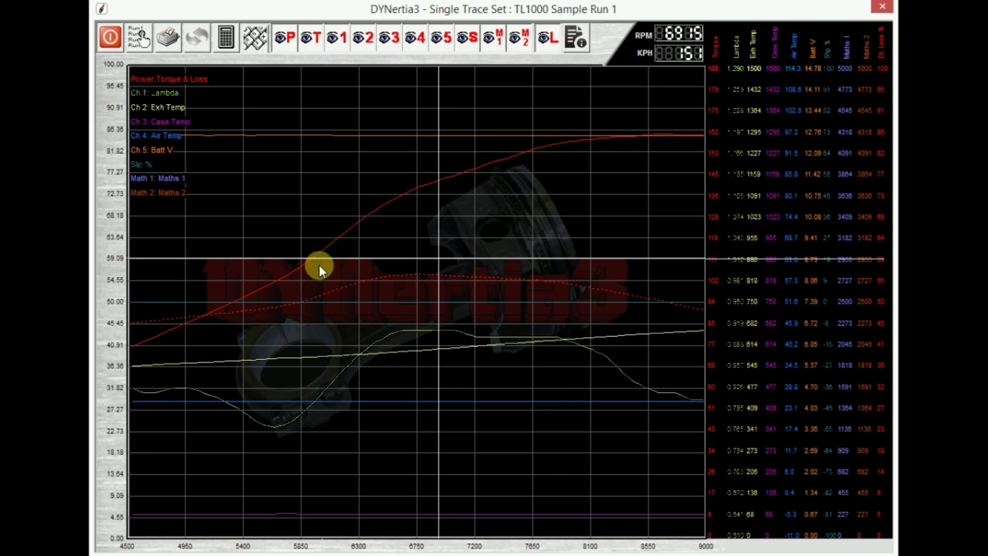
drag(385, 267, 445, 301)
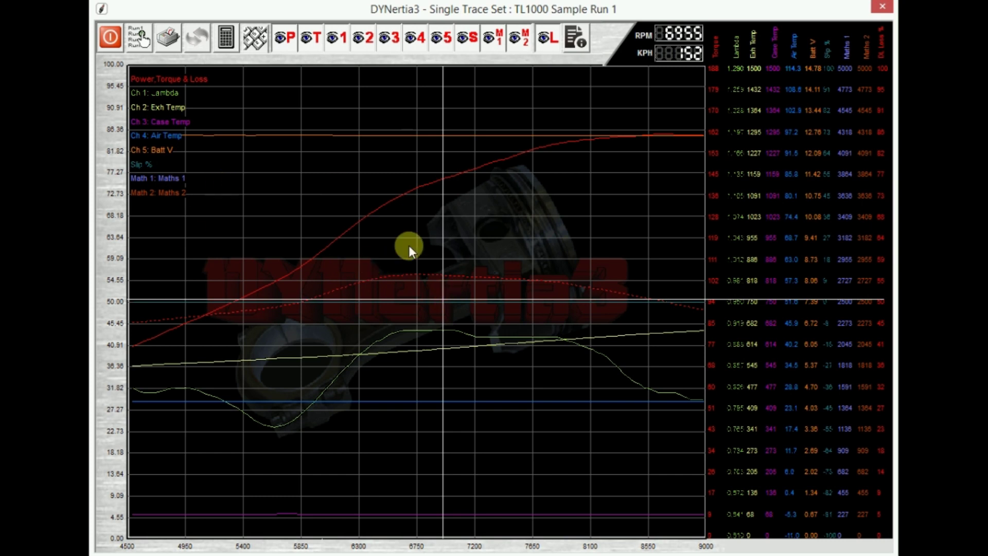
click(144, 43)
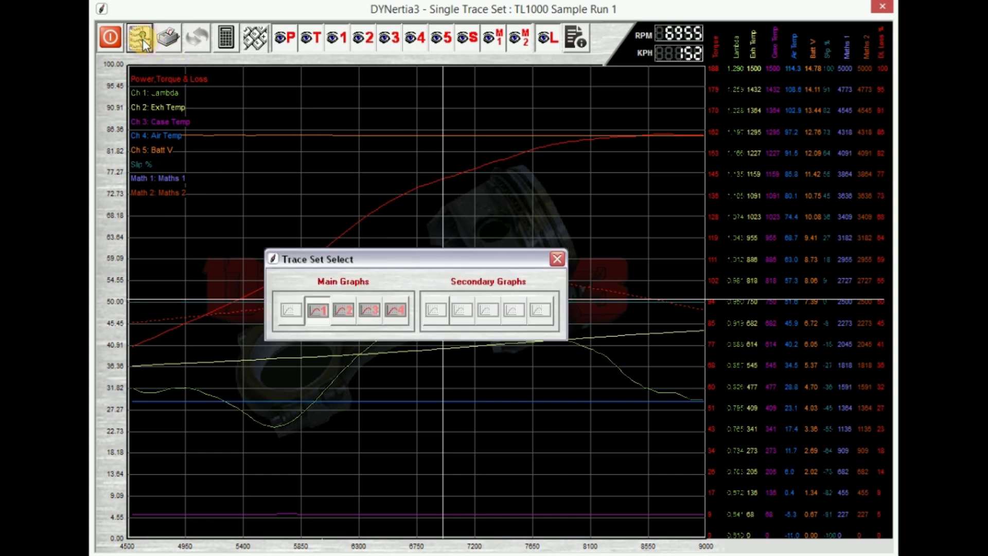
click(344, 310)
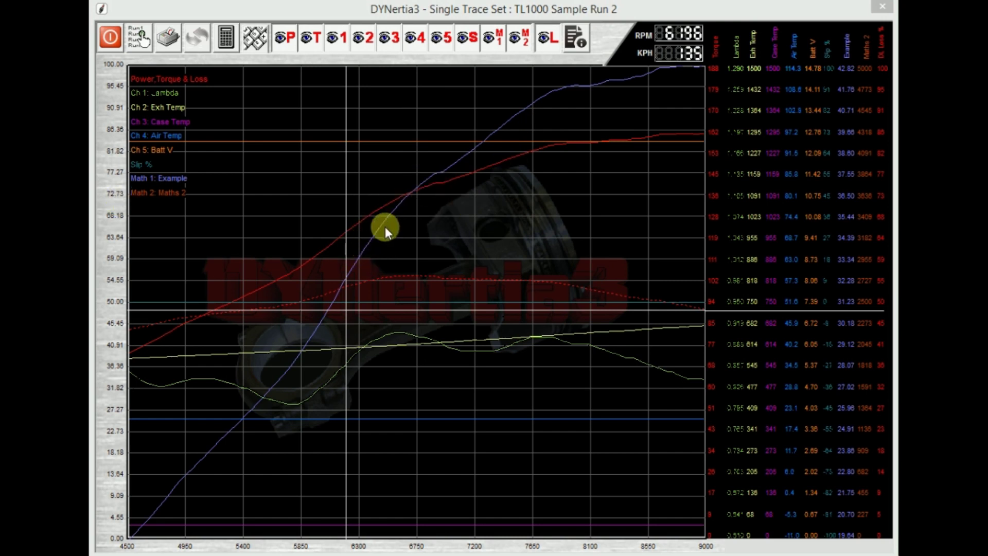
drag(386, 228, 365, 252)
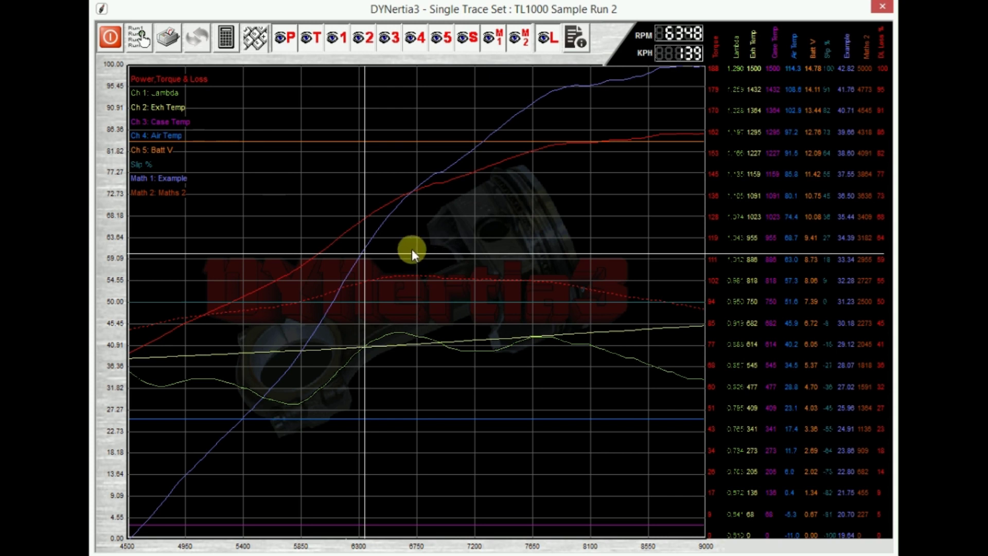
Show the Trace Set Data Values panel at lower right and read Sample Run 2 values at another RPM
click(836, 458)
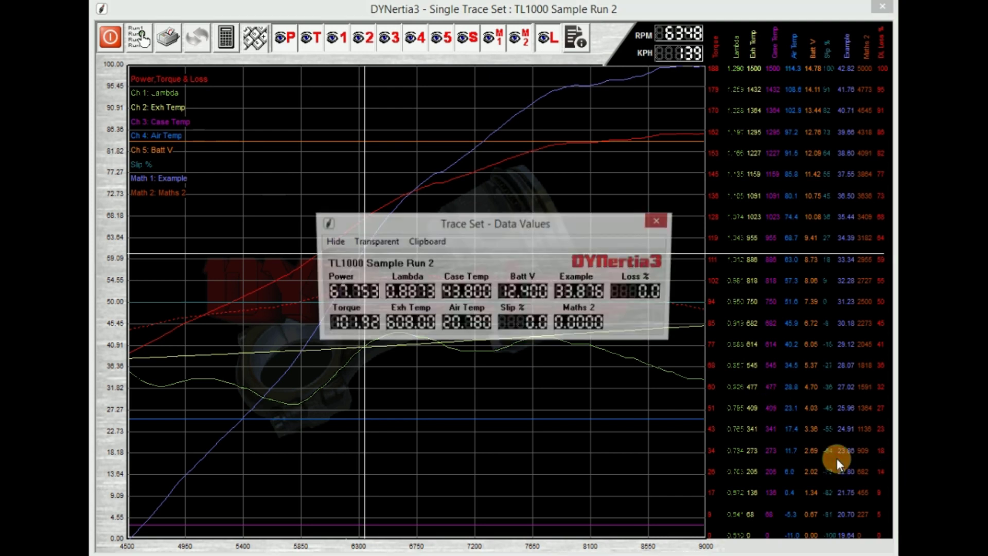
drag(597, 234, 694, 377)
click(523, 217)
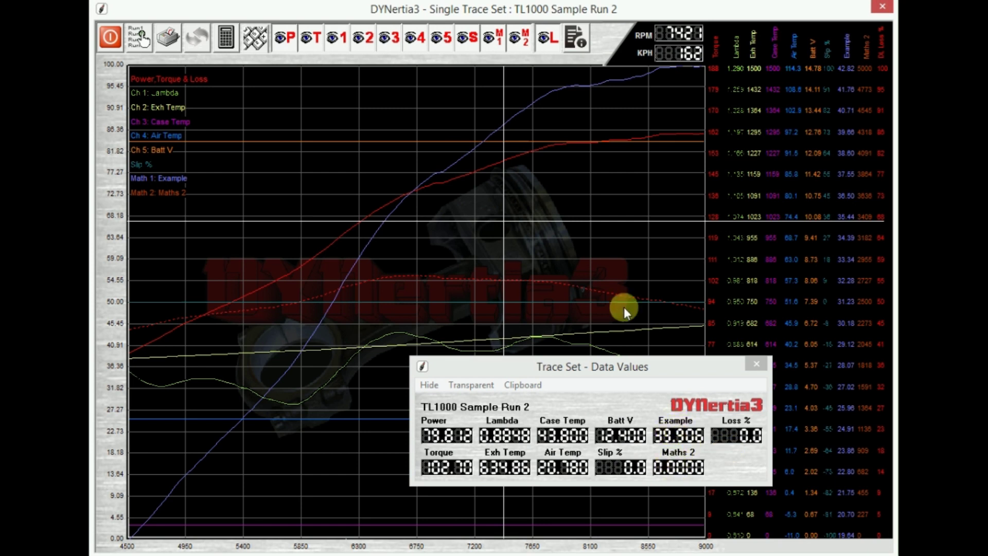
drag(545, 236, 440, 211)
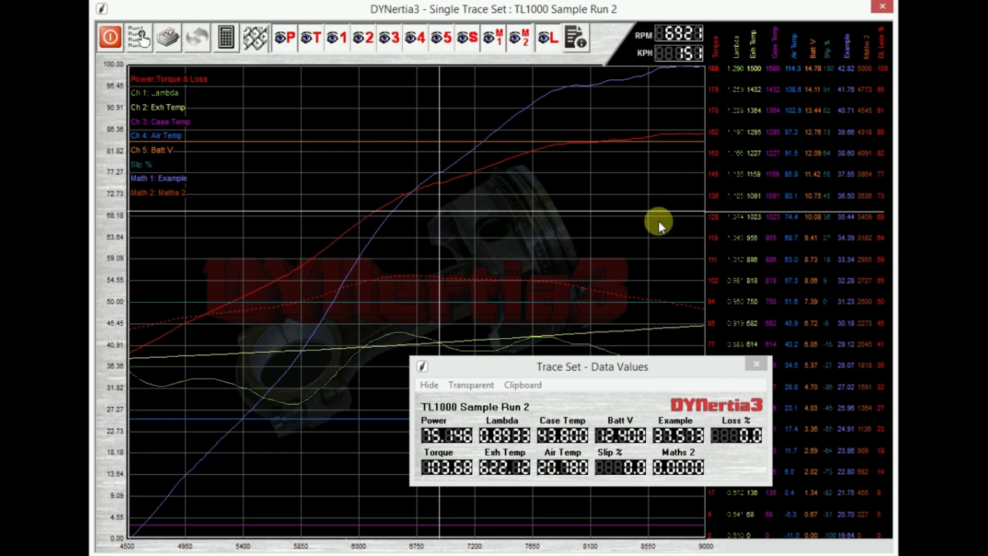
click(574, 50)
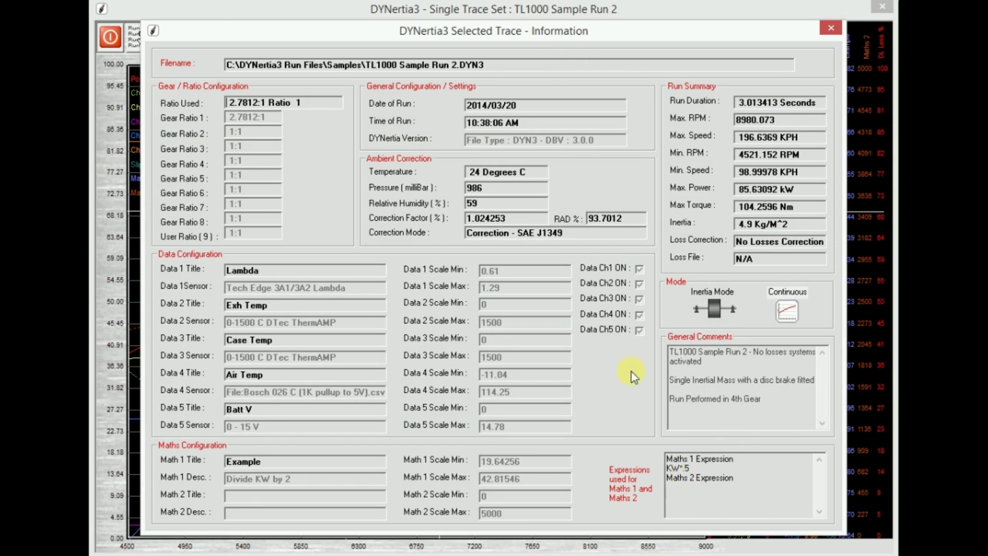
Close Sample Run 2's run information window after reviewing its Math 1 Example expression
click(830, 28)
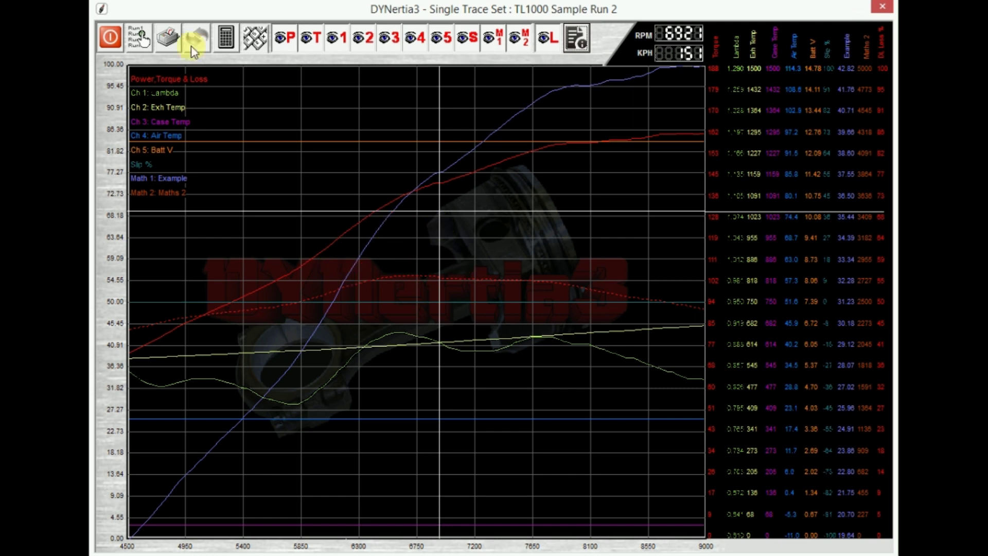
Close the single trace set view and open the DYNertia File Explorer
click(110, 40)
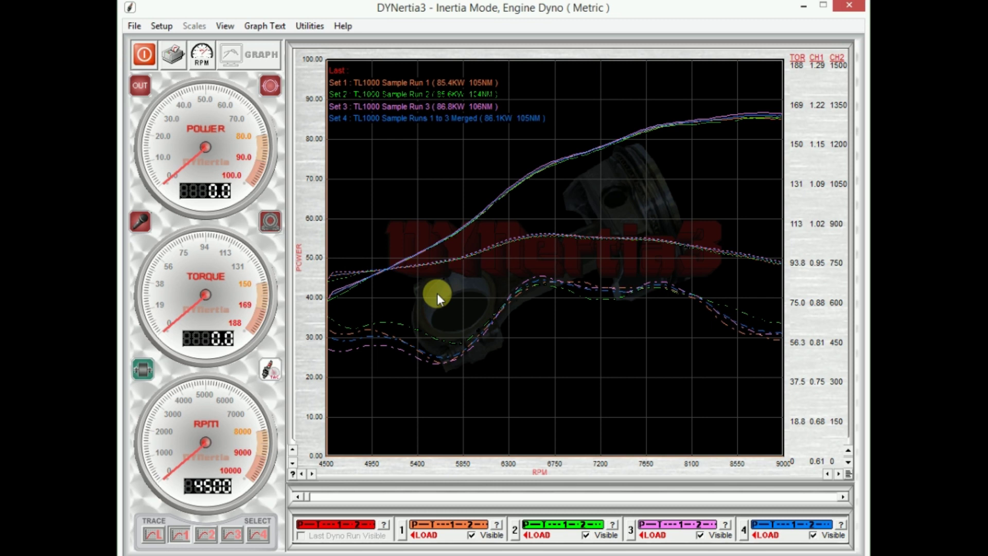
click(222, 26)
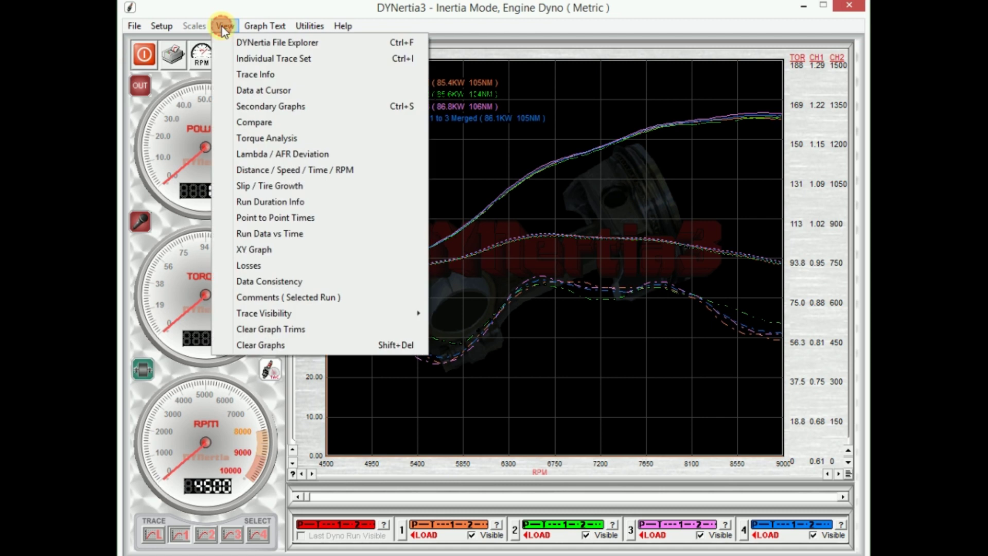
click(242, 43)
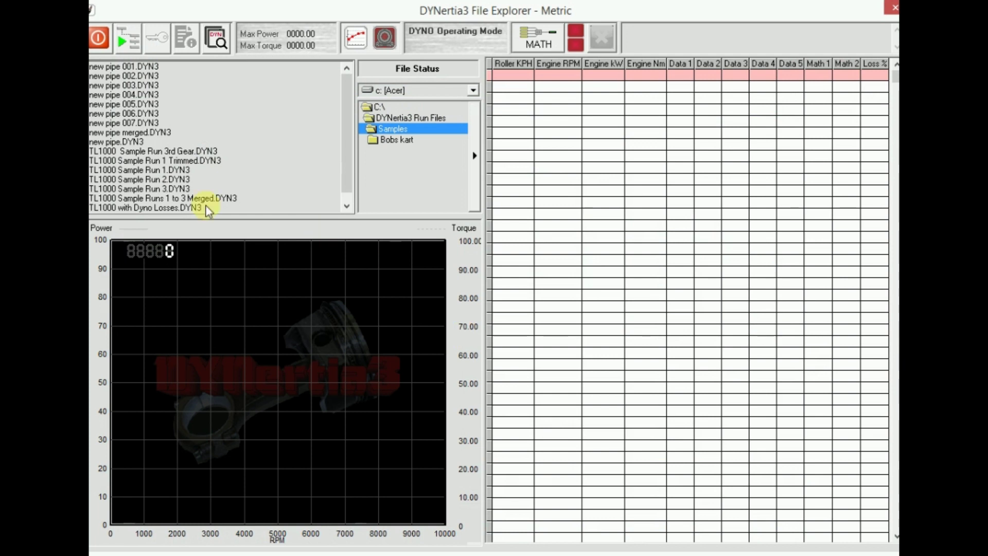
Preview the new pipe runs and TL1000 sample runs, ending on TL1000 Sample Run 2.DYN3
click(137, 142)
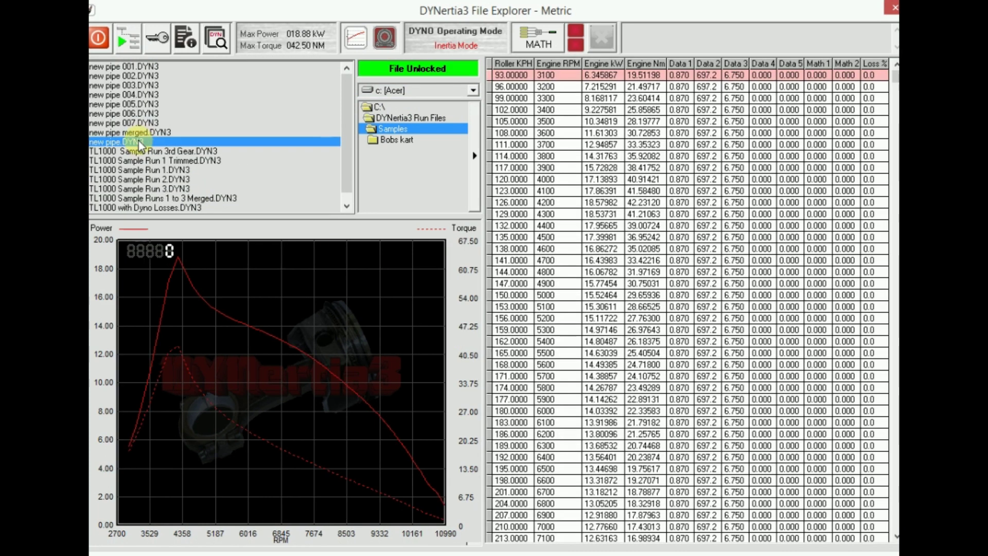
click(139, 133)
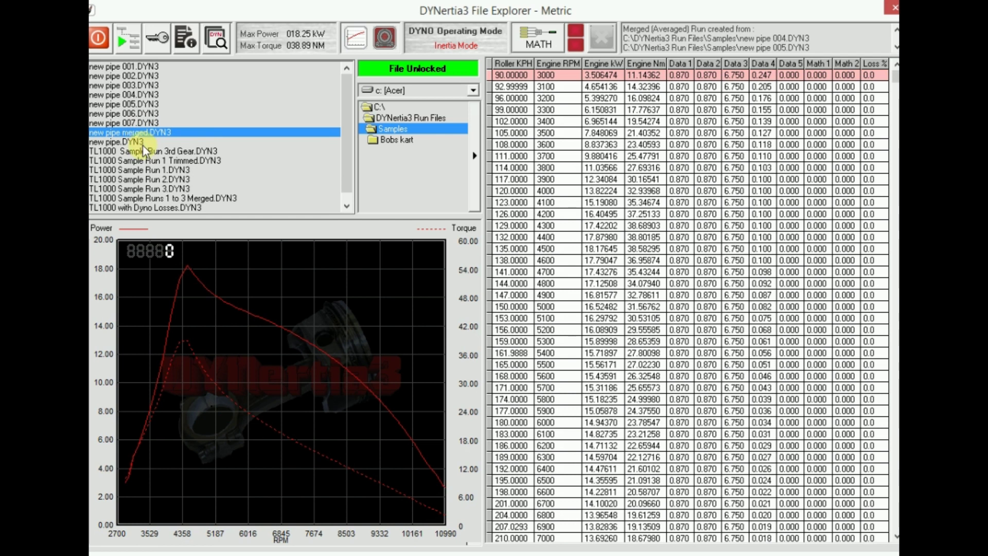
click(145, 151)
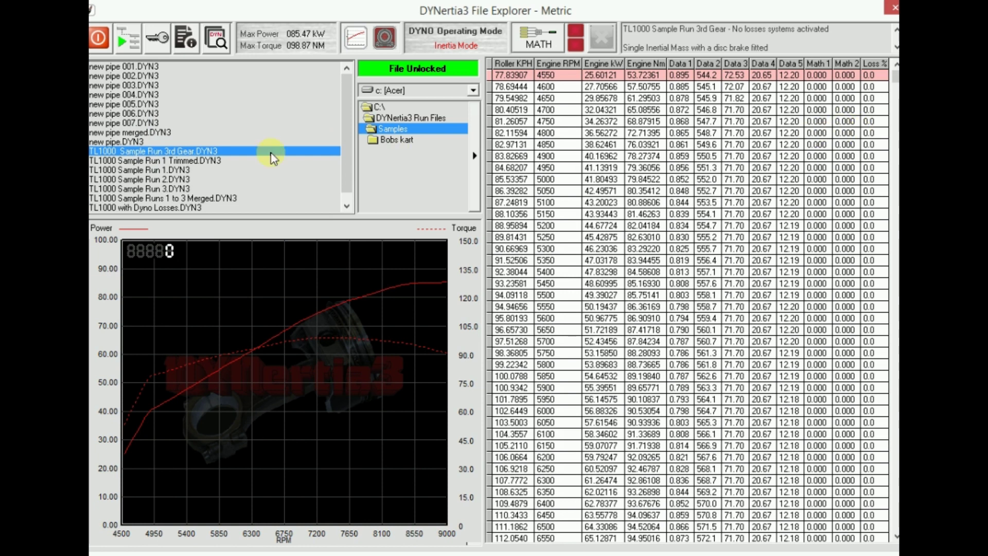
click(188, 171)
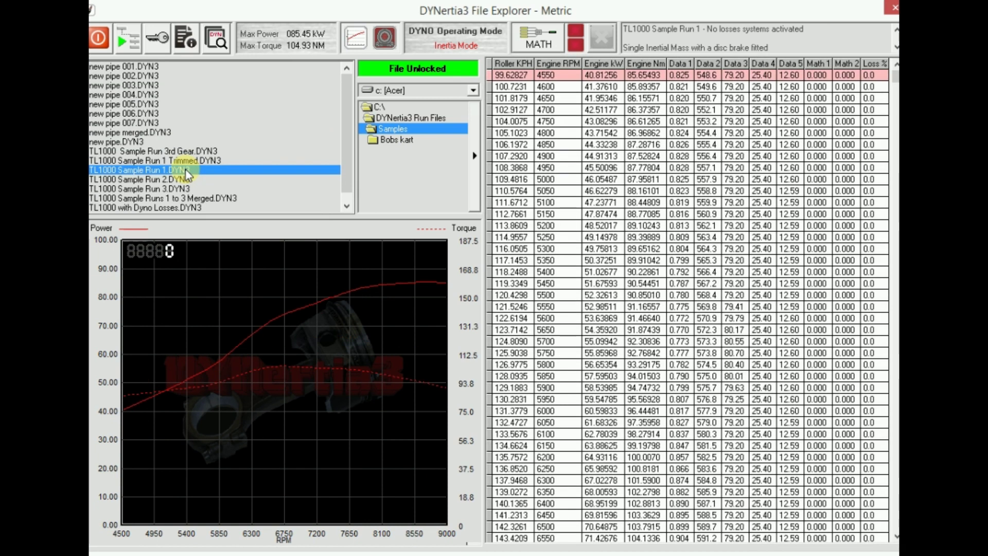
click(187, 160)
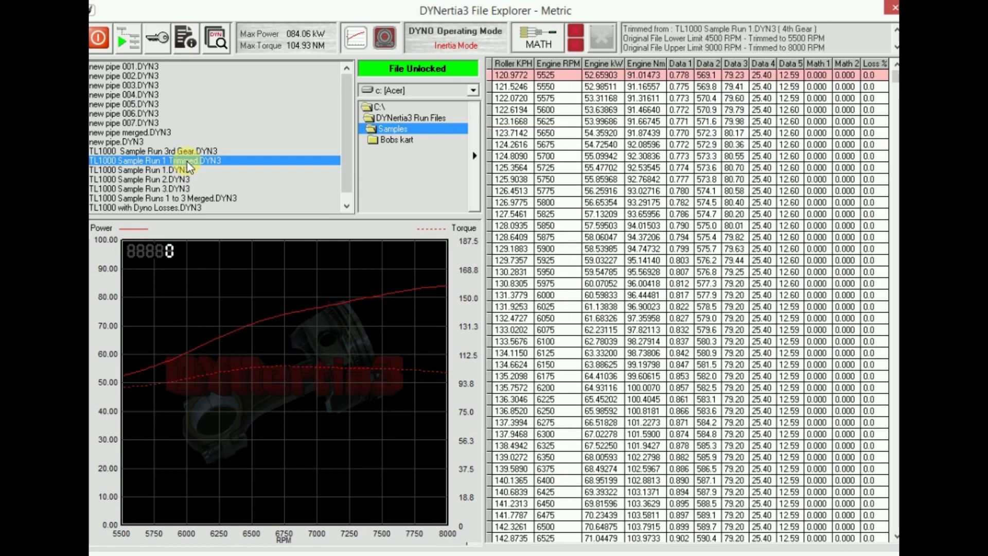
click(182, 179)
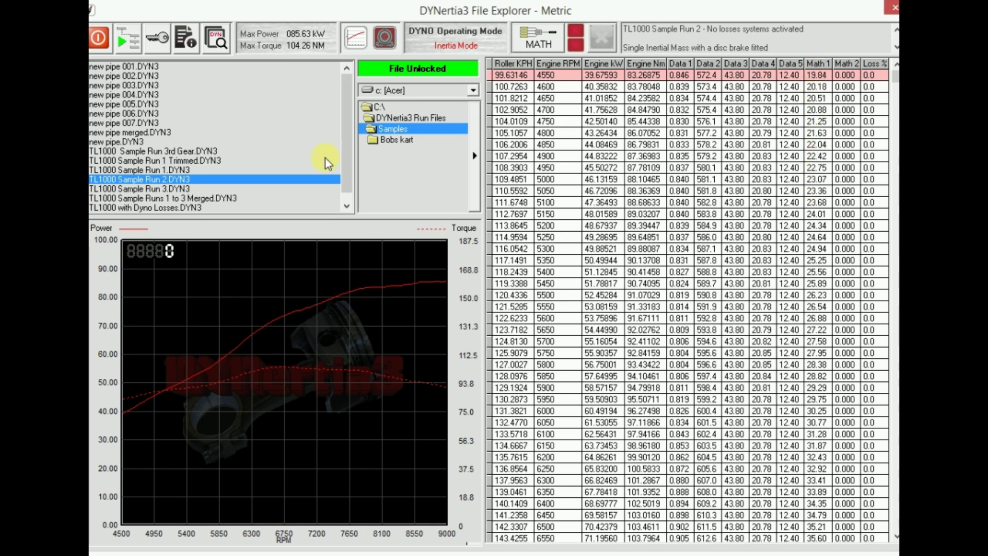
click(188, 38)
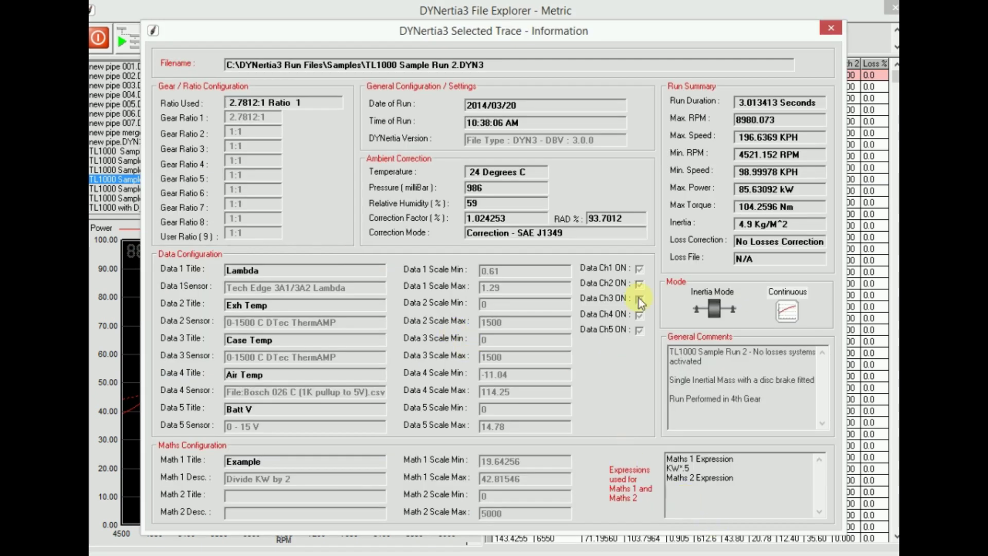
click(830, 31)
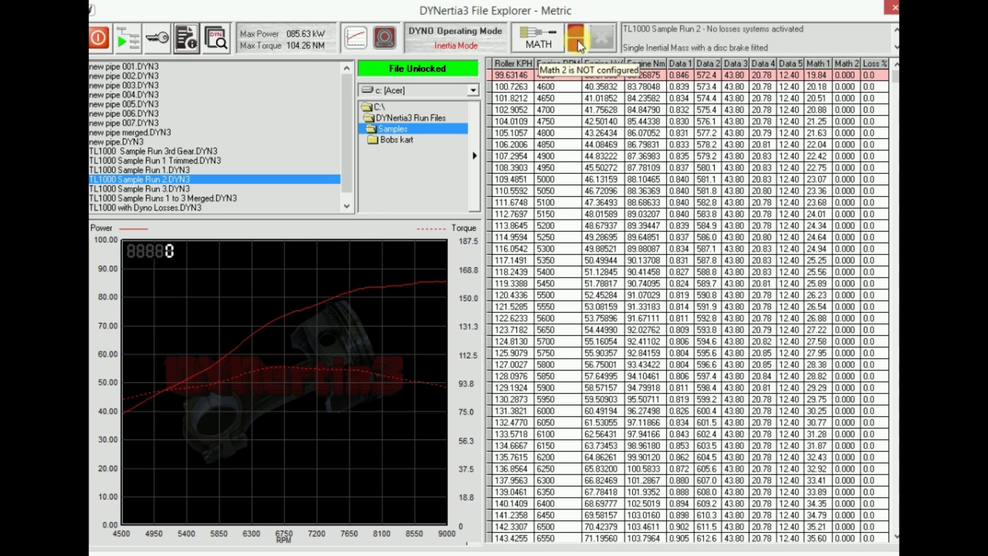
click(545, 45)
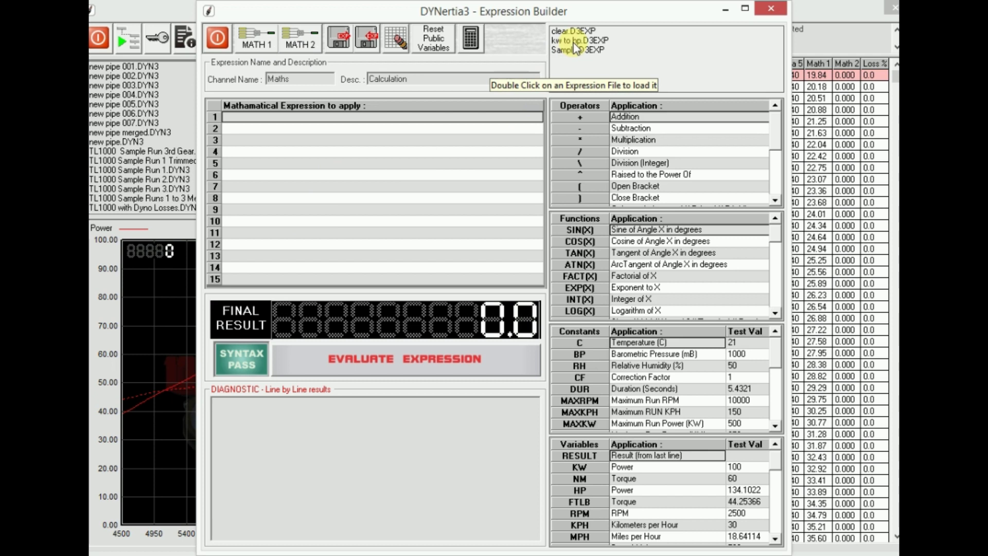
Load kw to hp.D3EXP so line 1 reads KW2HP(1), then browse the Operators list
click(573, 43)
double_click(574, 44)
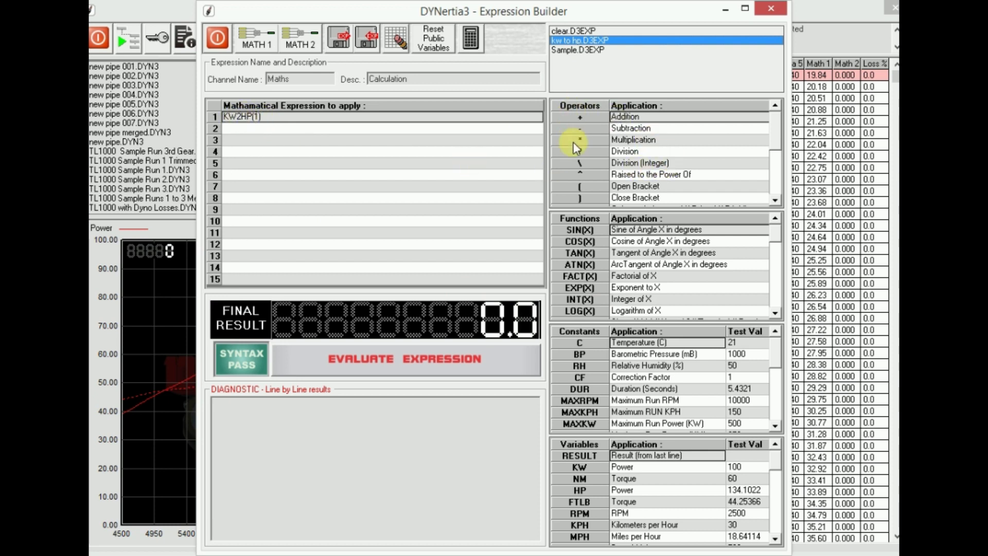
click(775, 135)
click(778, 174)
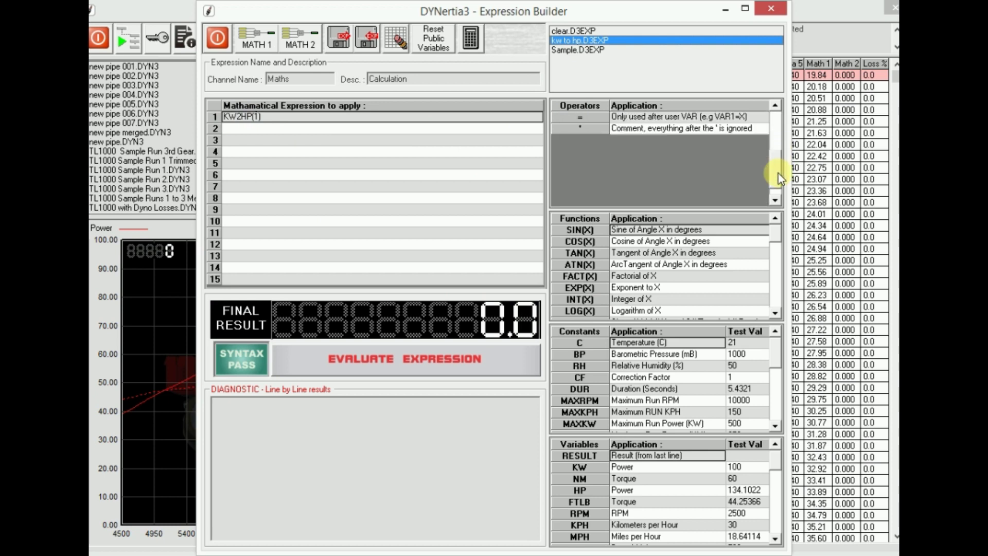
drag(777, 158, 777, 145)
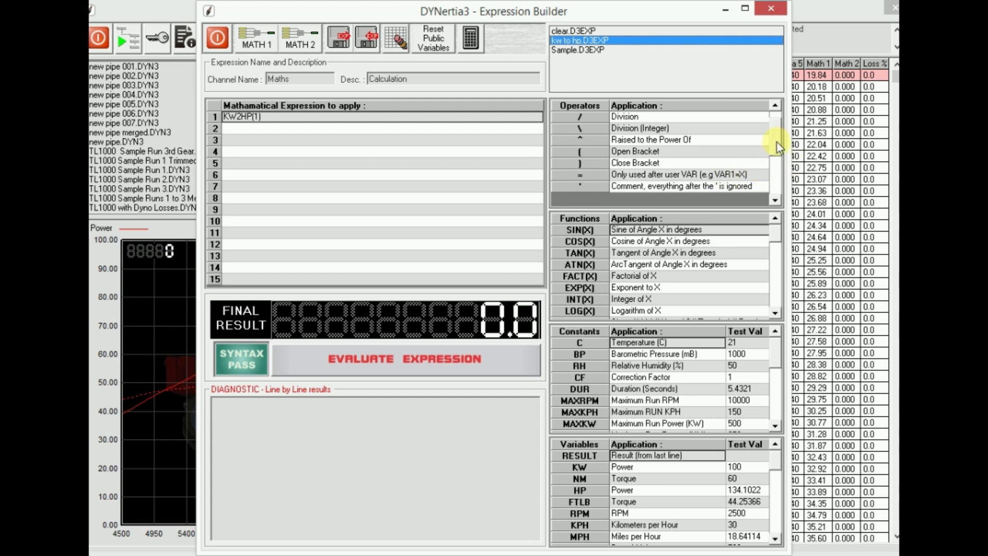
scroll(777, 139, up, 1)
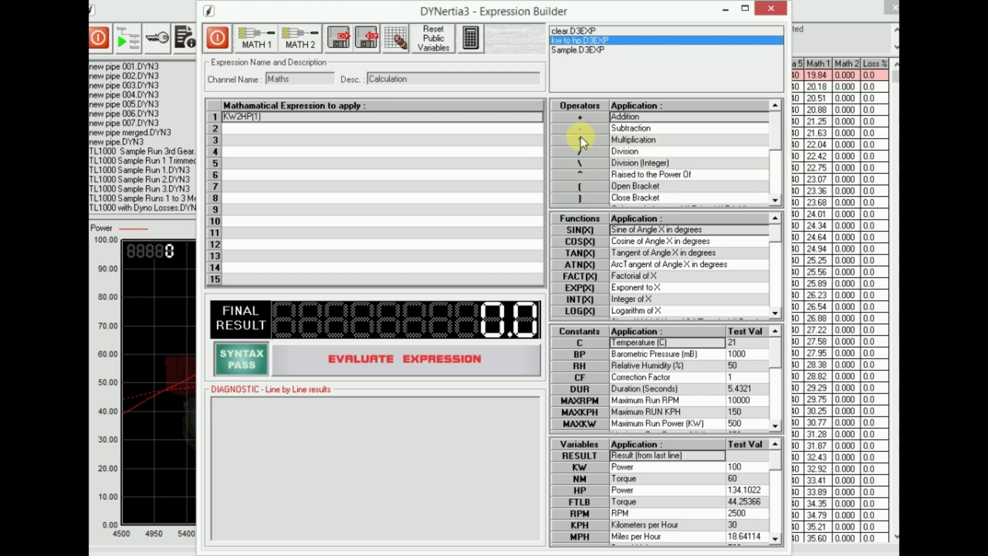
click(778, 250)
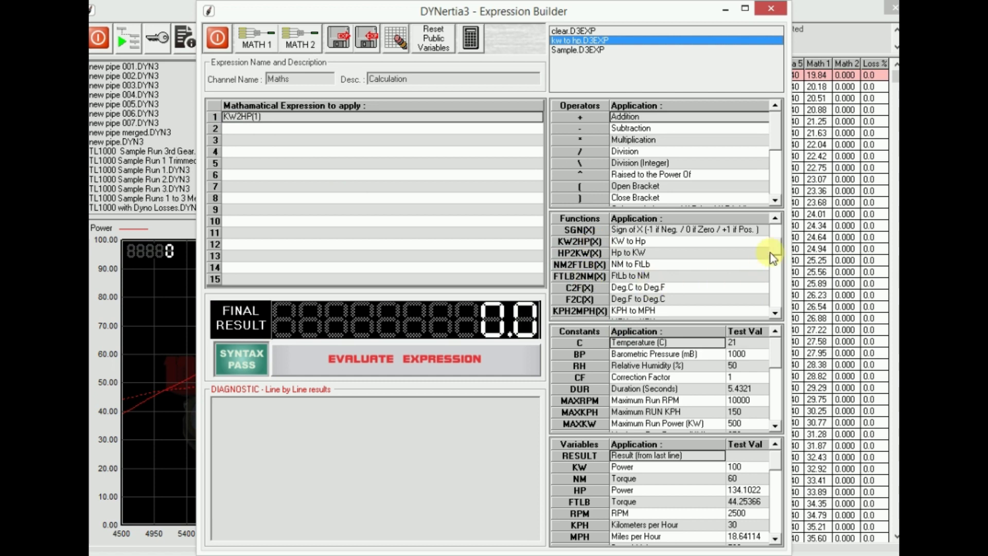
click(776, 279)
click(776, 293)
click(776, 297)
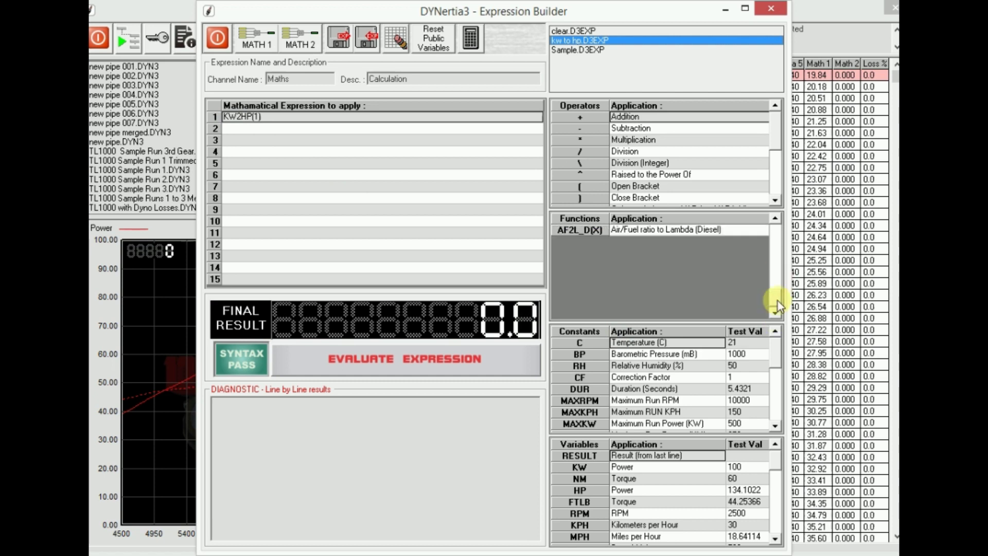
click(775, 284)
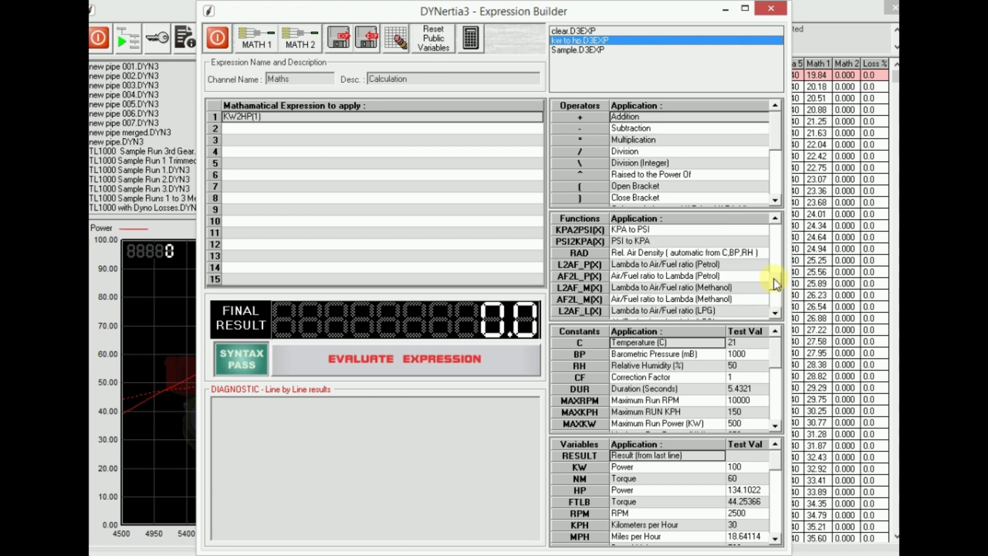
click(776, 242)
click(776, 231)
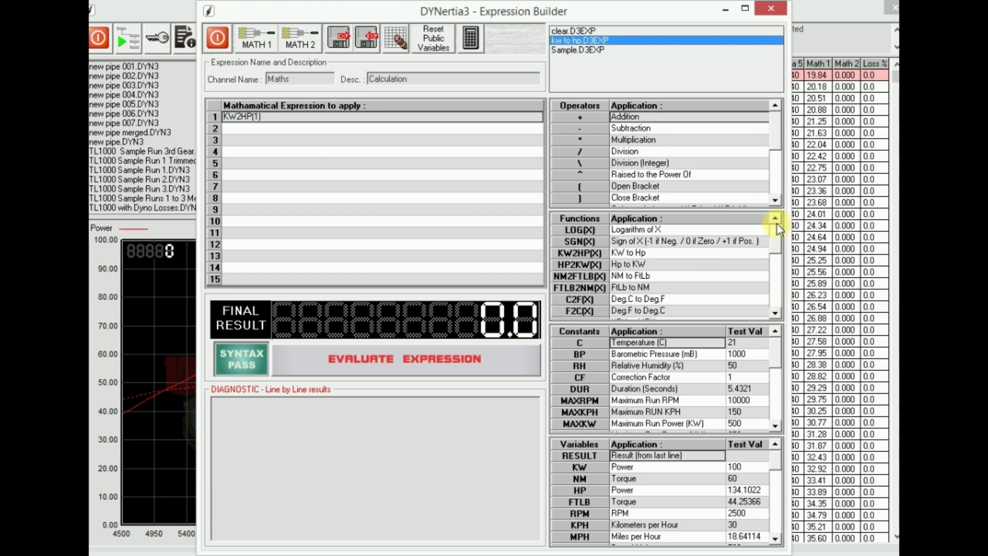
click(776, 222)
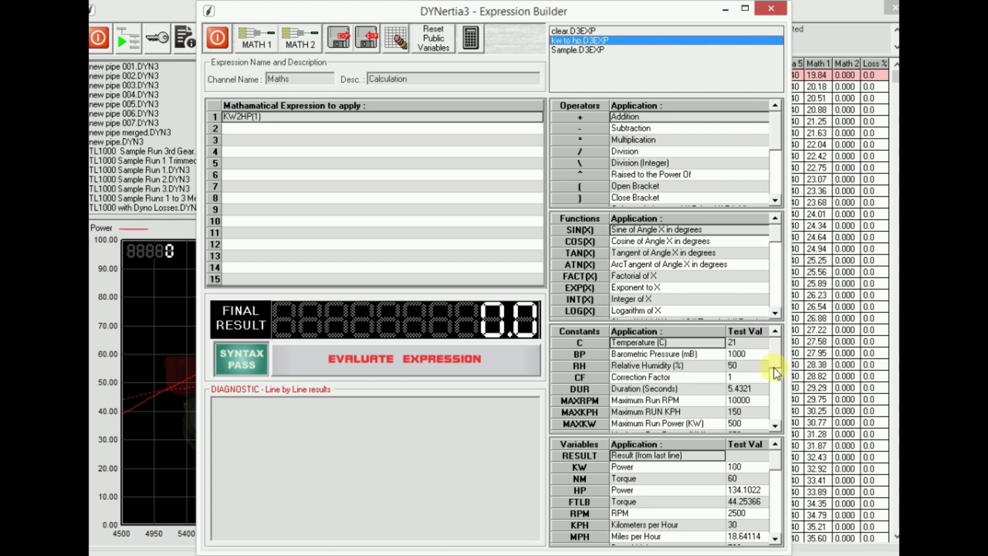
click(776, 302)
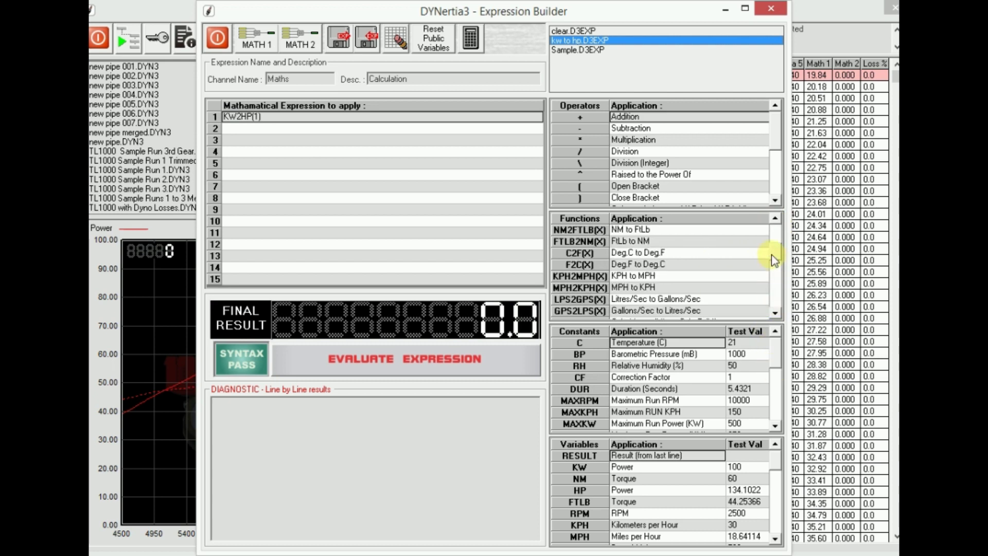
click(775, 228)
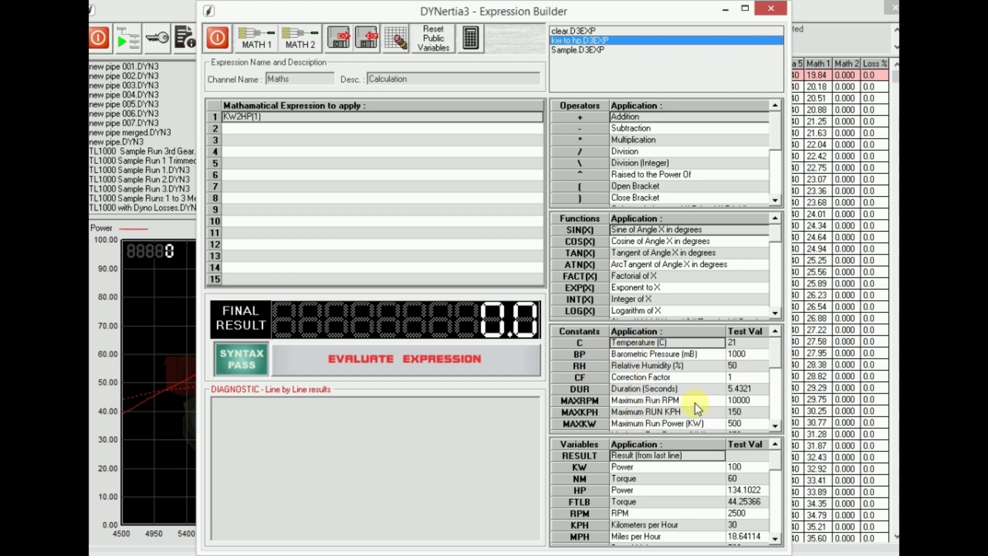
click(774, 424)
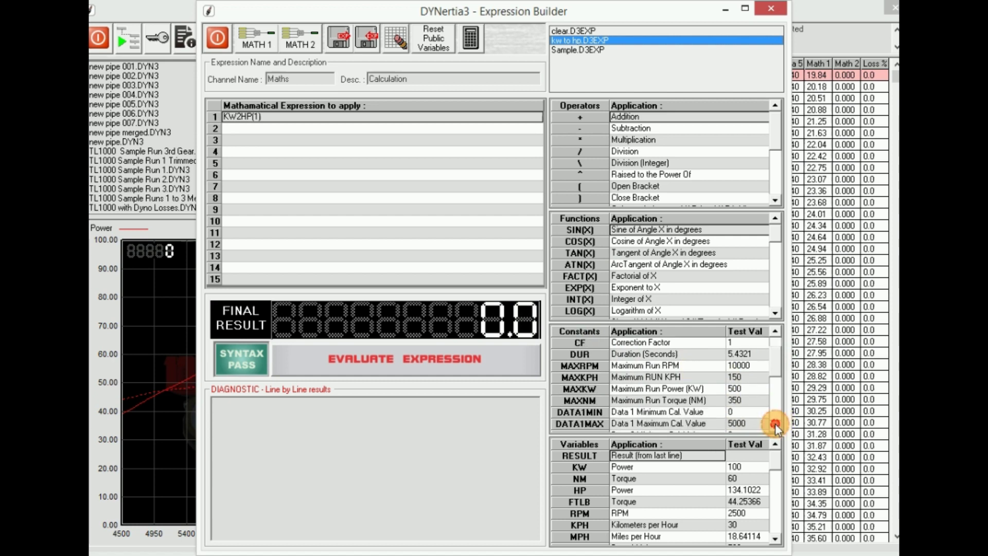
drag(774, 424, 775, 424)
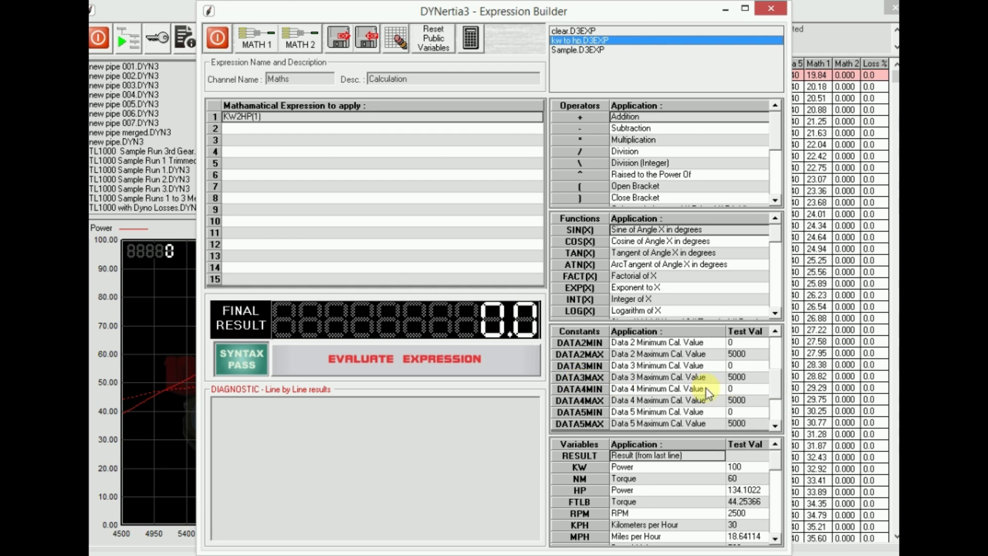
click(777, 347)
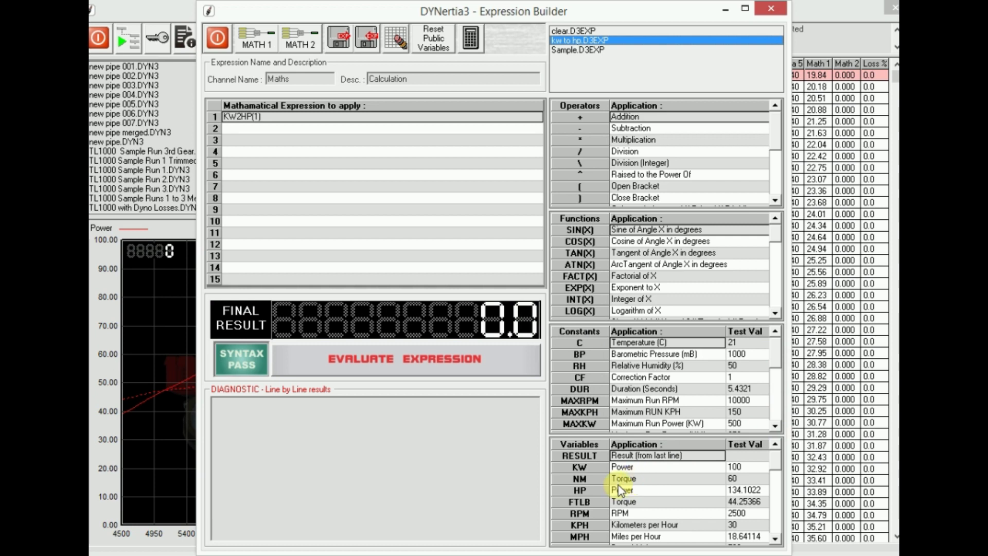
click(775, 538)
click(775, 538)
click(775, 537)
click(776, 537)
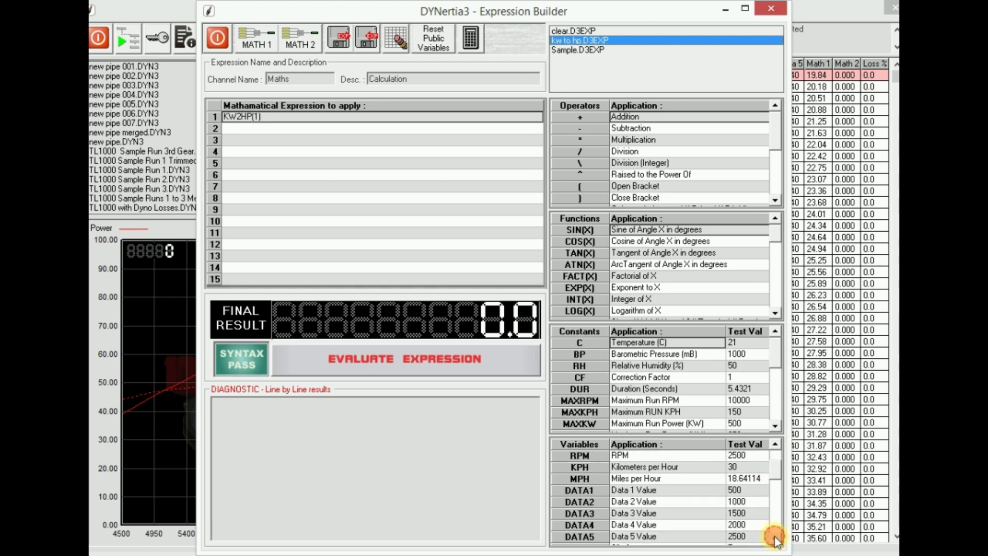
click(775, 538)
click(776, 537)
click(776, 538)
click(776, 538)
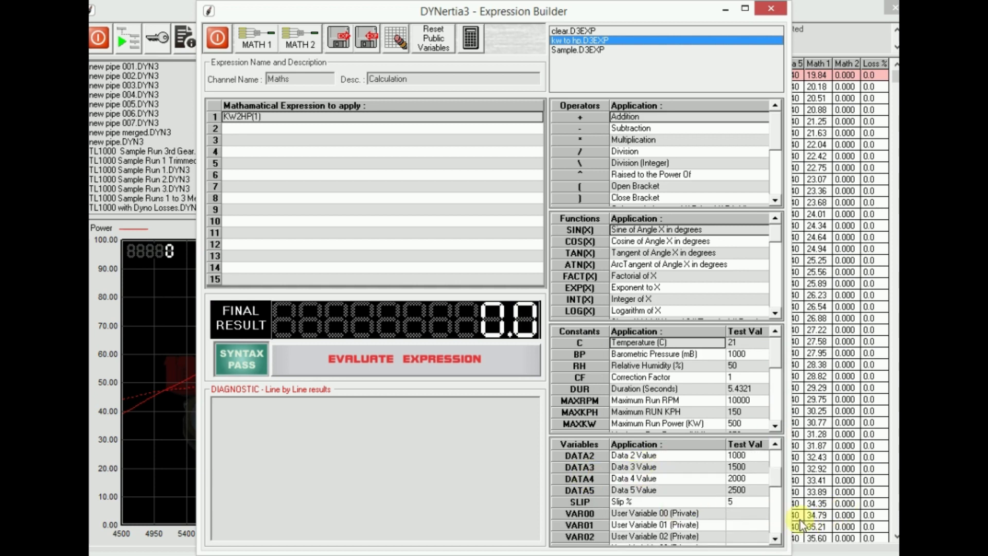
click(776, 537)
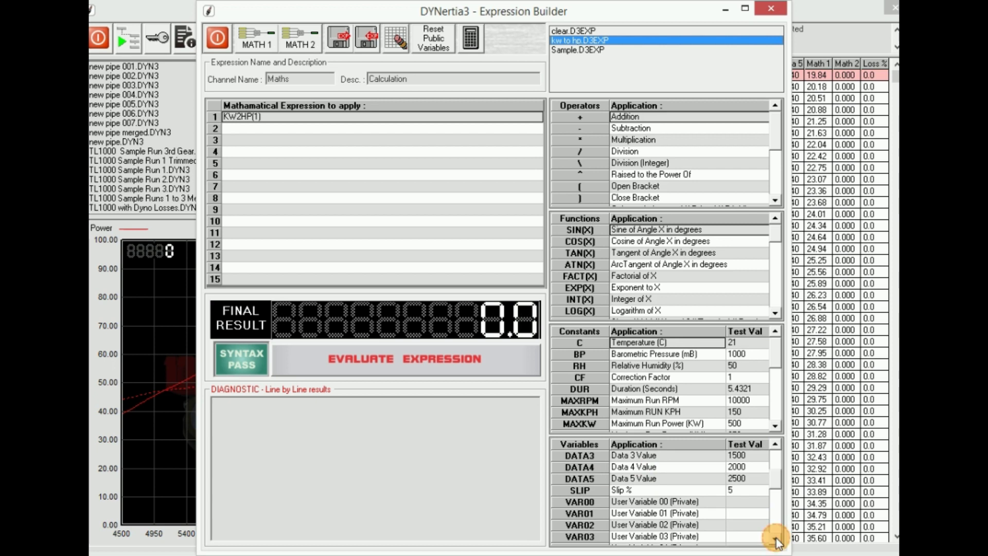
click(776, 538)
click(775, 538)
click(775, 538)
click(776, 537)
click(776, 537)
click(775, 538)
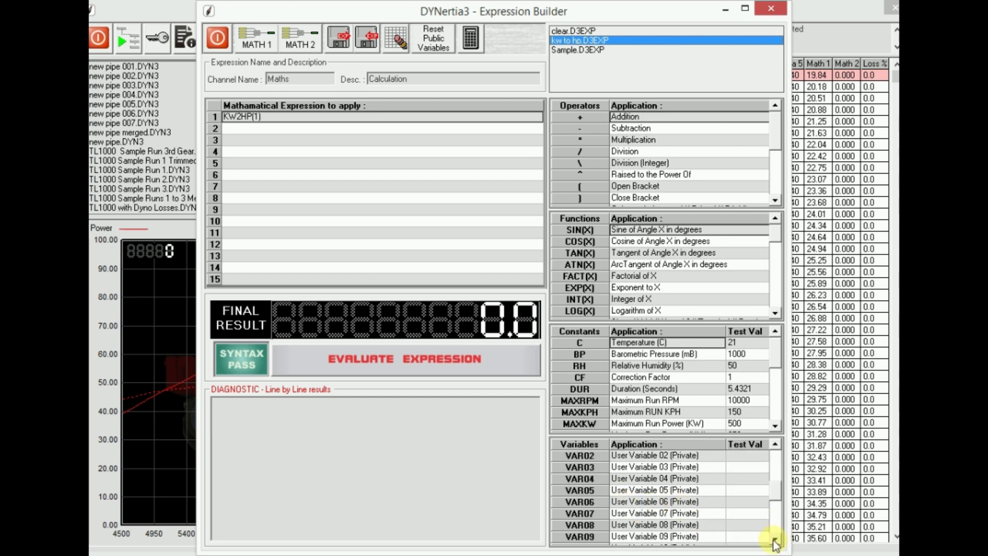
click(773, 539)
click(773, 538)
click(773, 538)
click(773, 539)
click(773, 538)
click(774, 539)
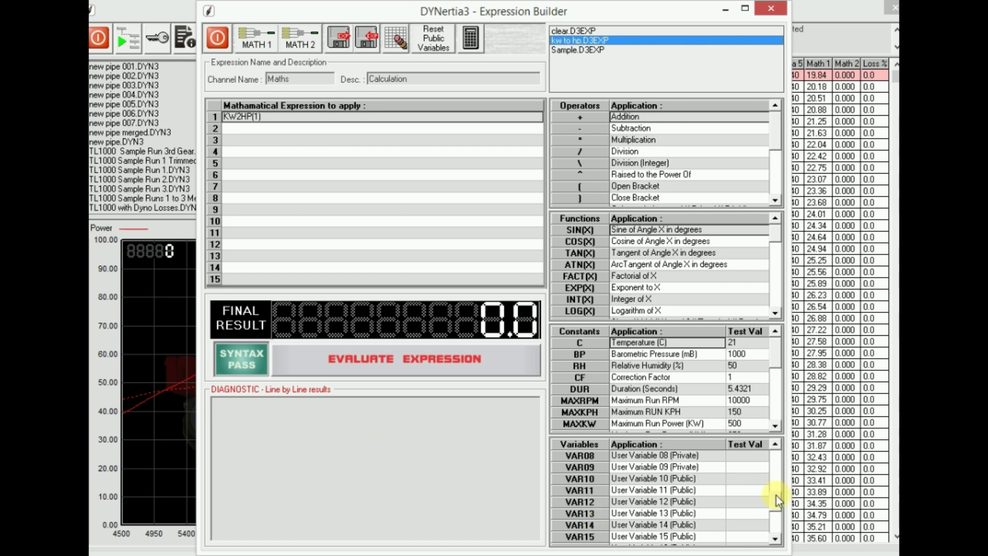
drag(776, 484, 777, 455)
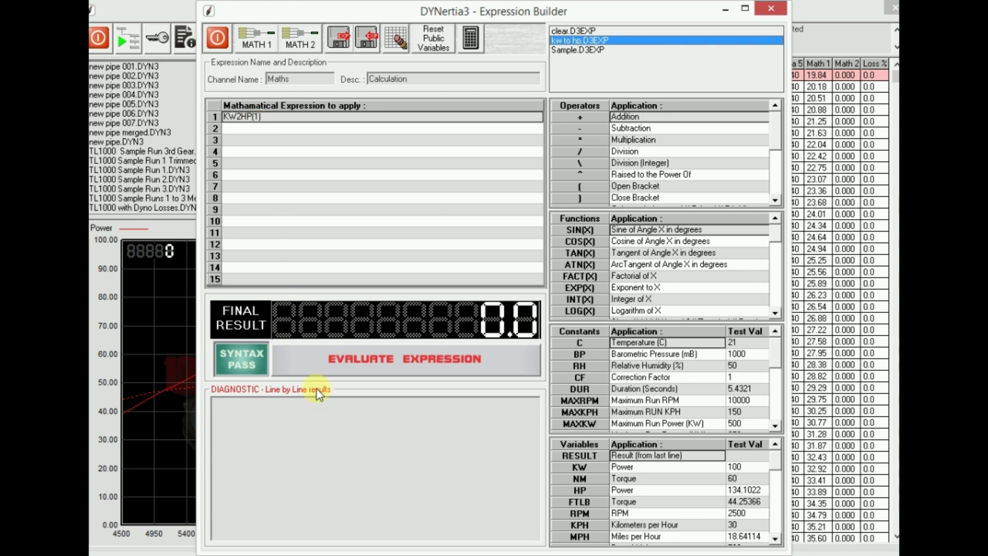
Evaluate KW2HP(1) to get 1.341022, then change line 1 to KW2HP(KW)
click(321, 368)
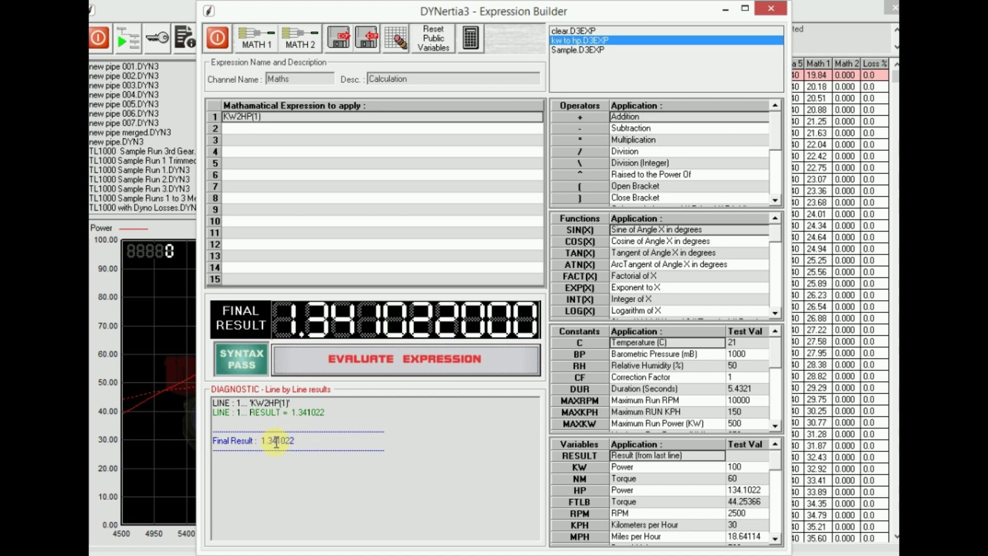
click(255, 119)
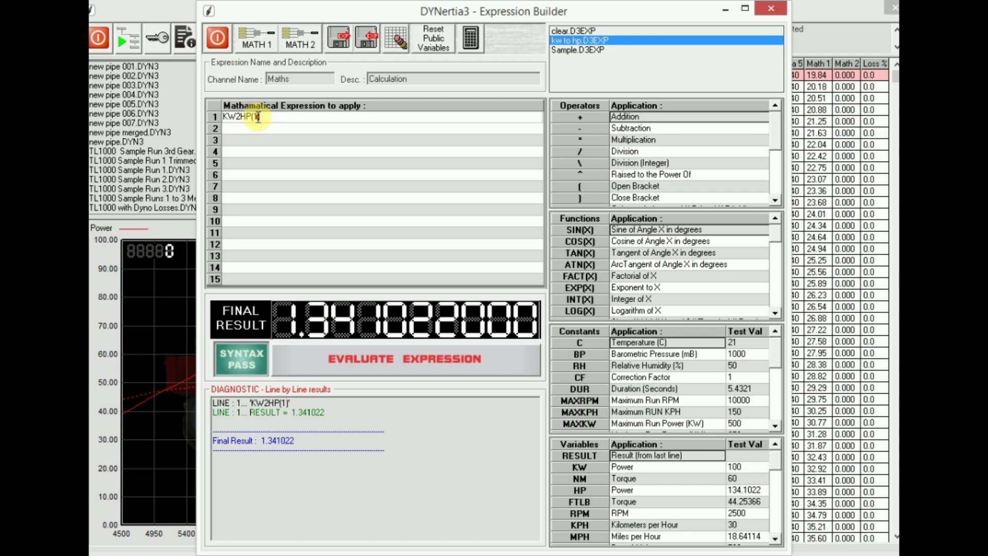
drag(251, 117, 275, 118)
text((KW))
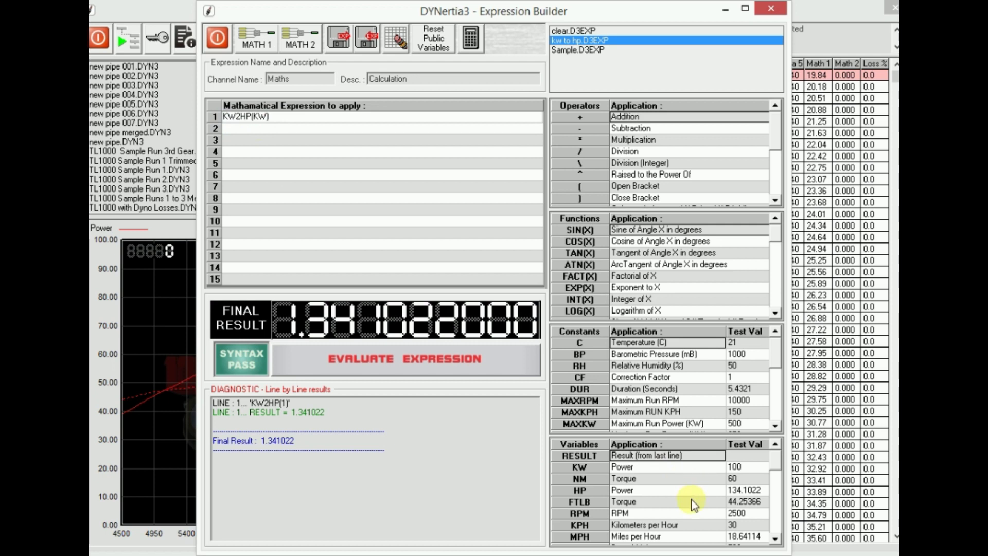
Change the KW test value from 100 to 200 and evaluate KW2HP(KW) to 268.2044
click(741, 466)
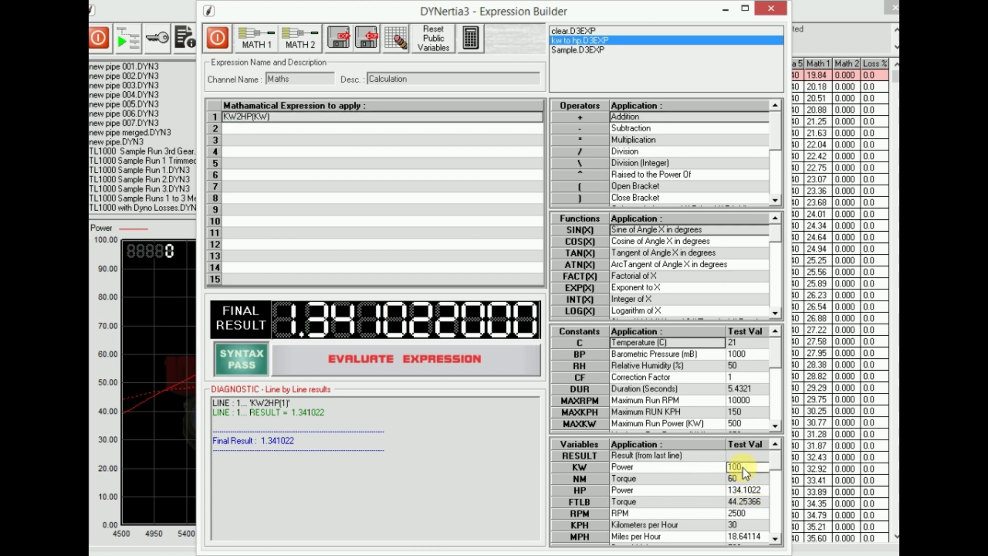
key(End)
text(0)
key(BackSpace)
key(BackSpace)
key(BackSpace)
key(BackSpace)
text(200)
click(416, 360)
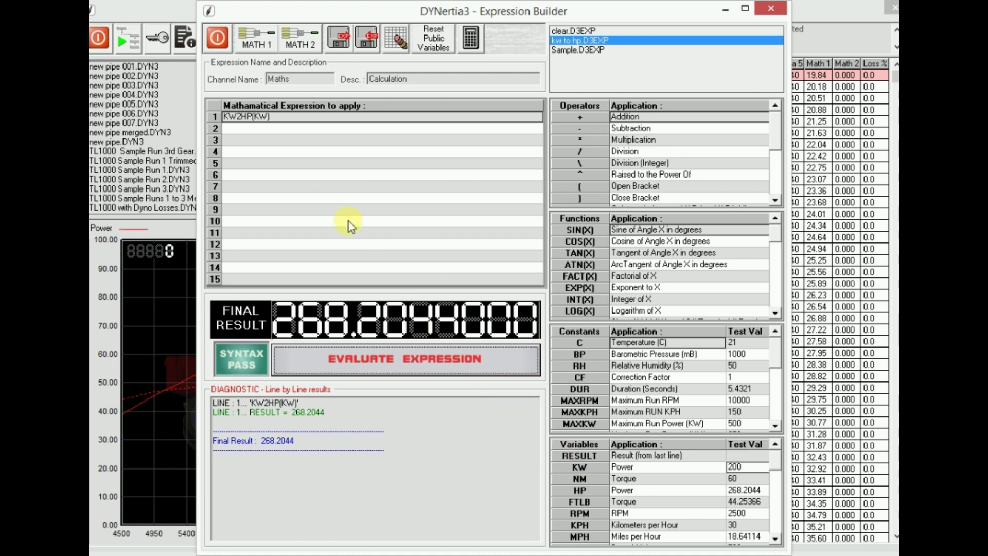
Replace line 1 with VAR10=1'engine size in litres and add (900*HP)/VAR10/RPM on line 2
click(276, 119)
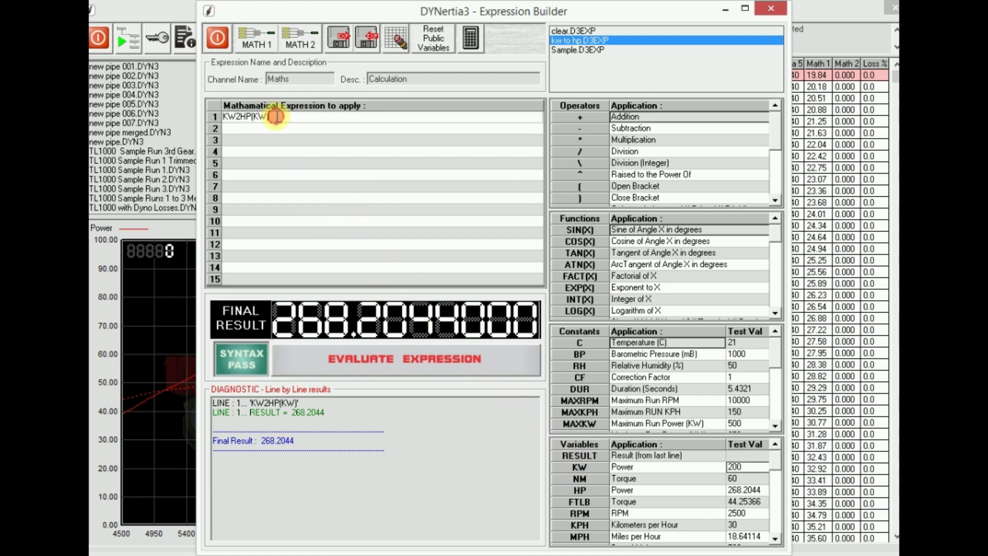
drag(276, 117, 225, 117)
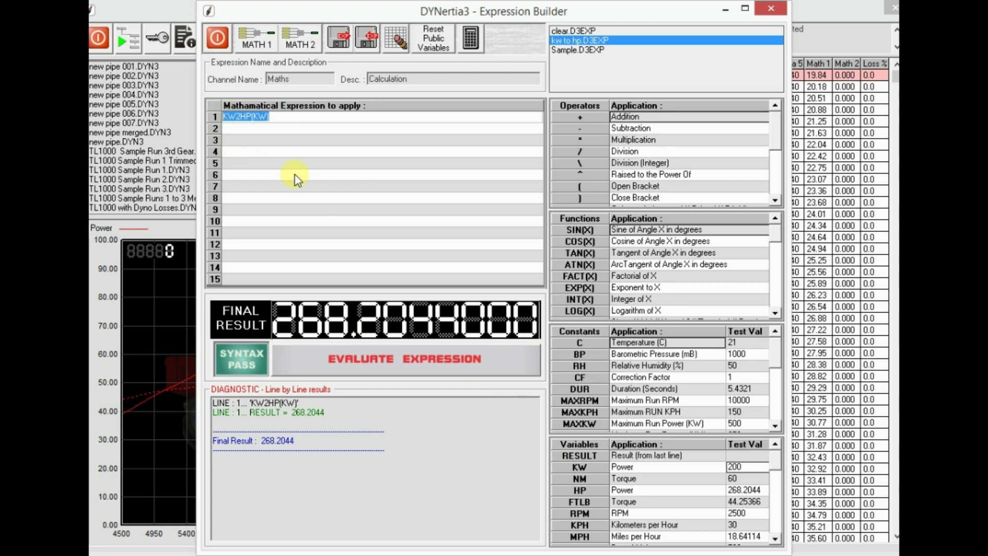
text(VAR10=1)
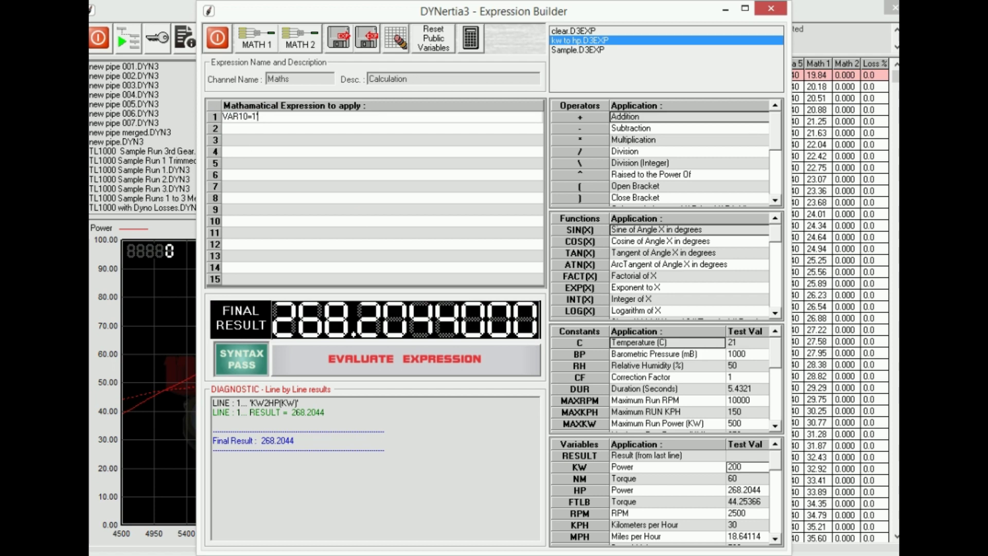
text('engine size in litres)
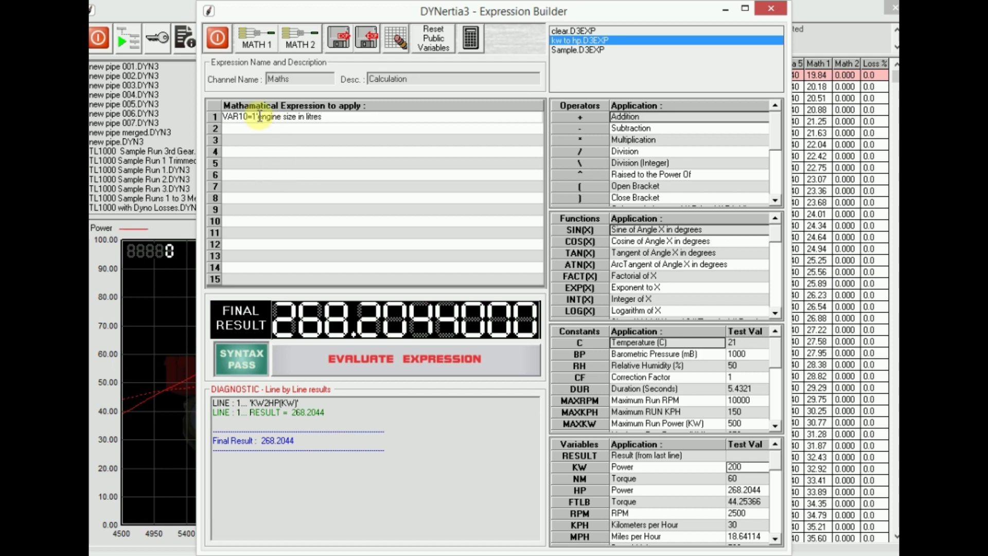
click(257, 128)
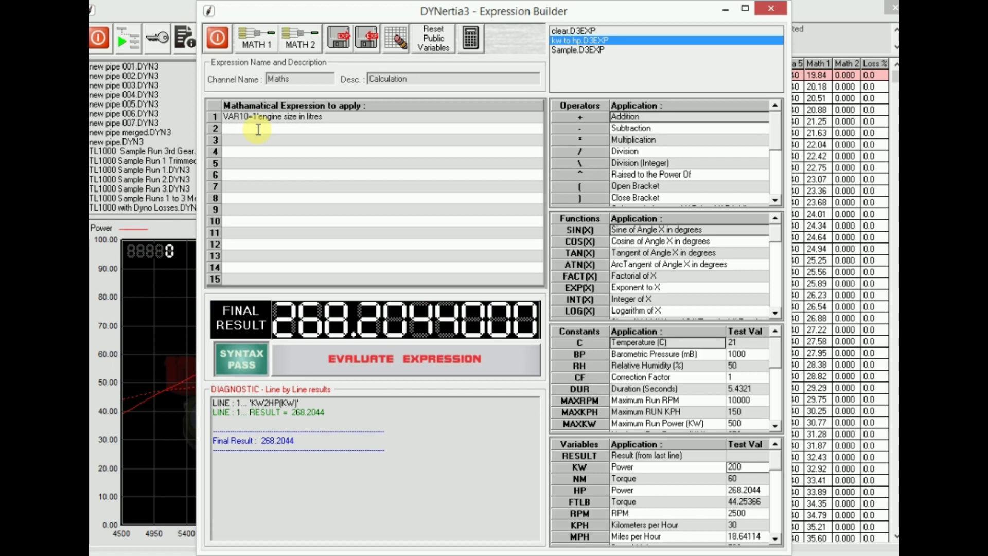
text((900*HP)/VAR10/RPM)
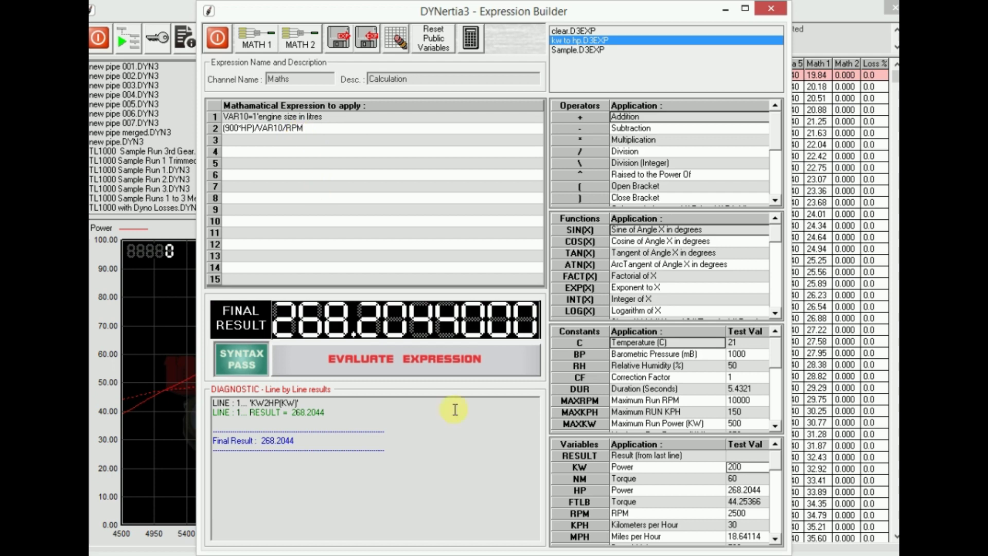
Set the HP test value to 100 and evaluate, giving 35.9999989667208
click(746, 490)
click(750, 491)
key(BackSpace)
key(BackSpace)
key(BackSpace)
key(BackSpace)
key(BackSpace)
key(BackSpace)
key(BackSpace)
key(BackSpace)
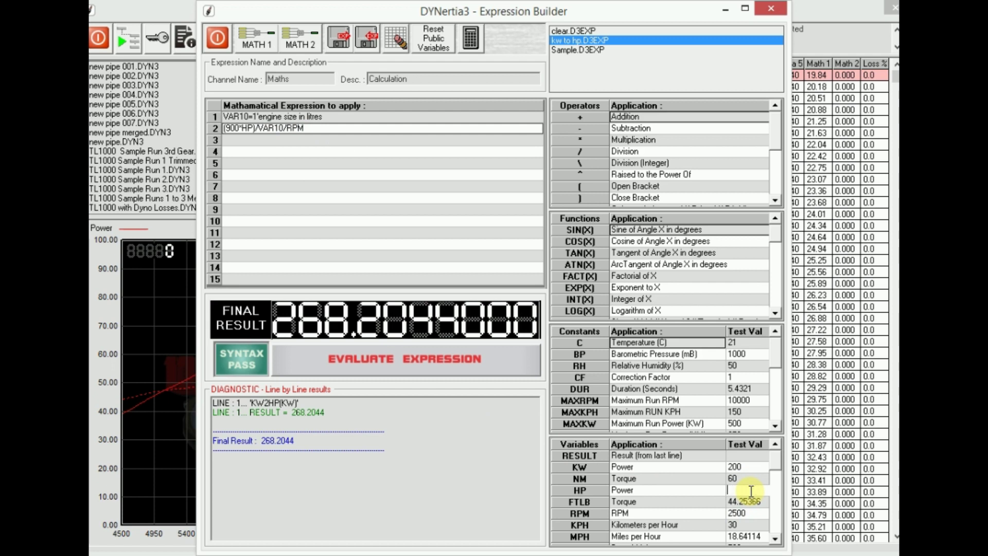
text(100)
click(370, 359)
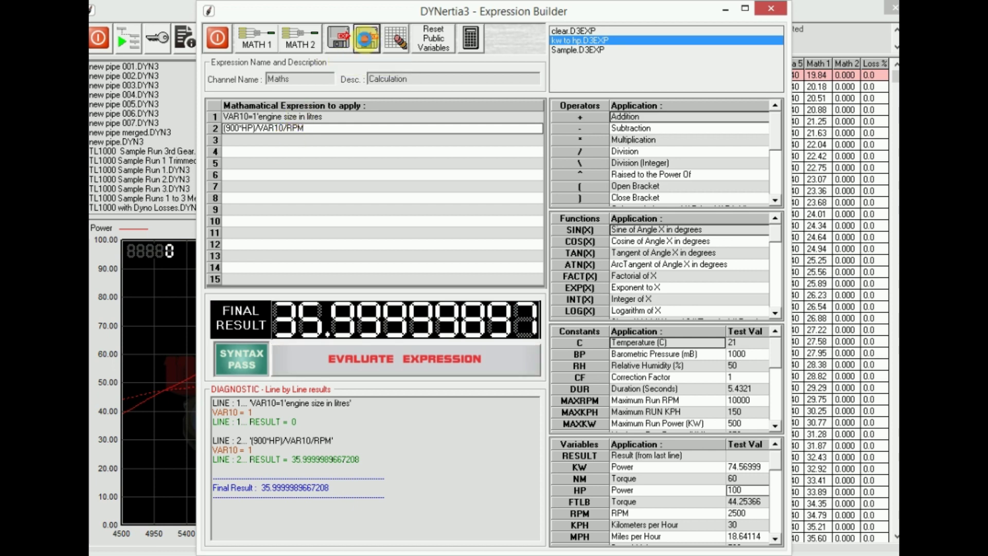
Save the expression under the file name 'my expression' and dismiss the confirmation
click(367, 44)
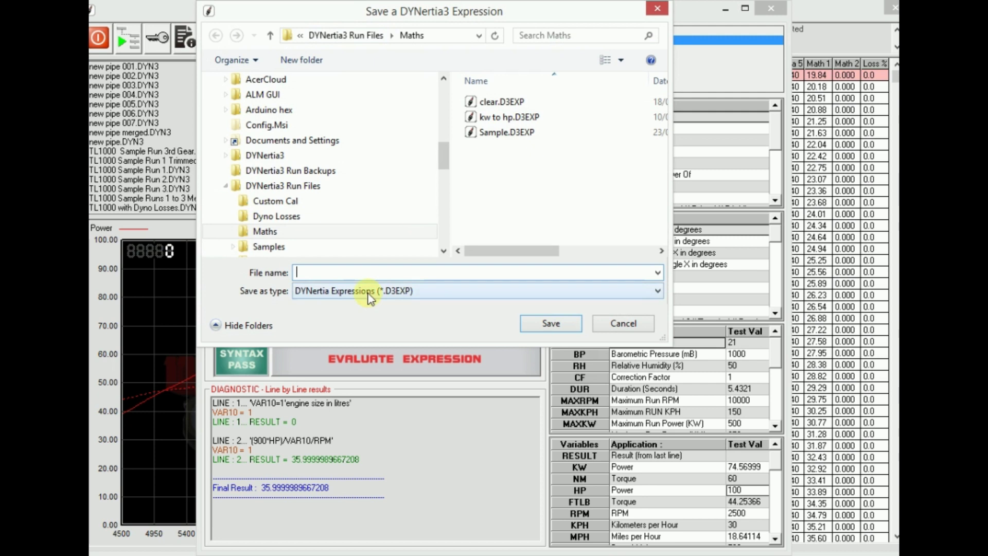
text(my expression)
click(533, 324)
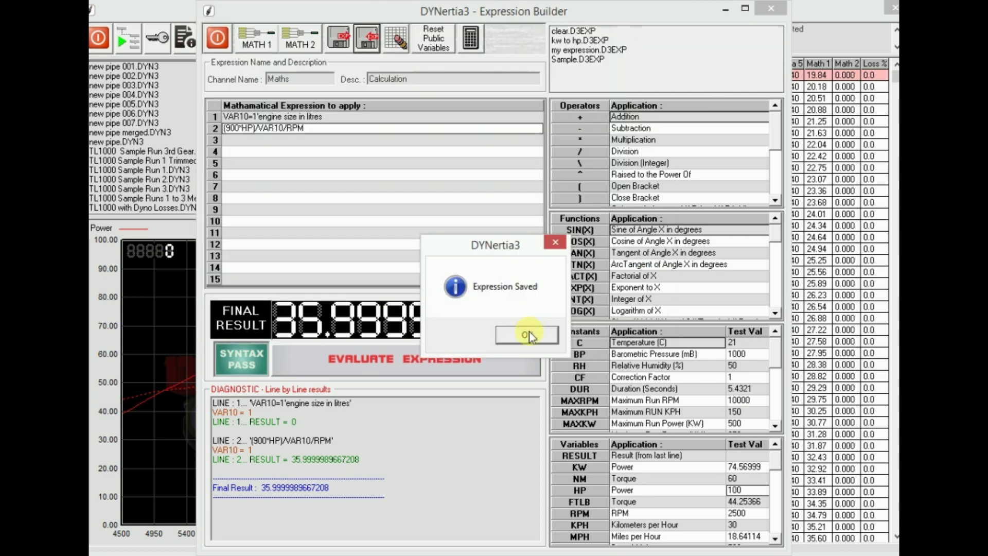
click(527, 334)
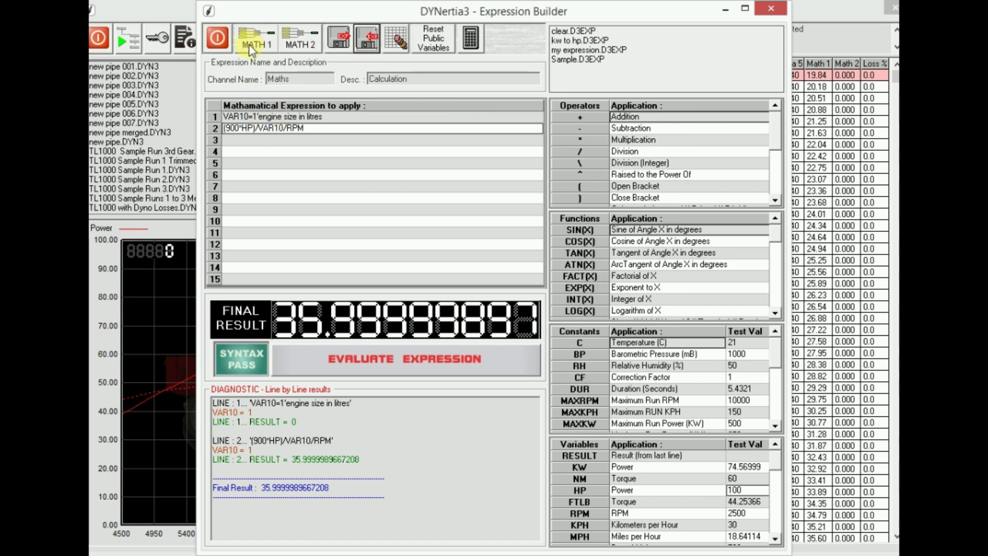
Load my expression.D3EXP into the Expression Builder, exit the builder and confirm the loaded message
click(293, 44)
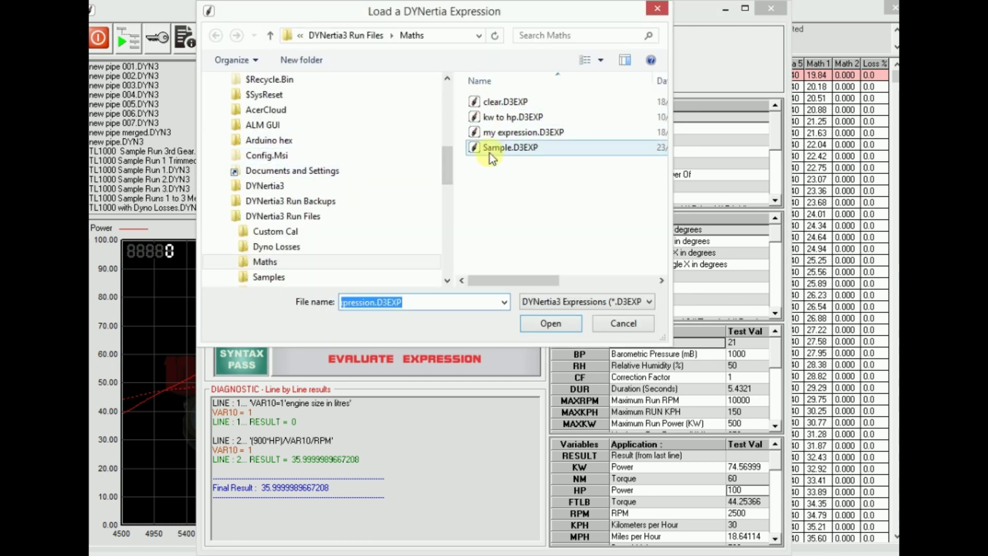
click(493, 135)
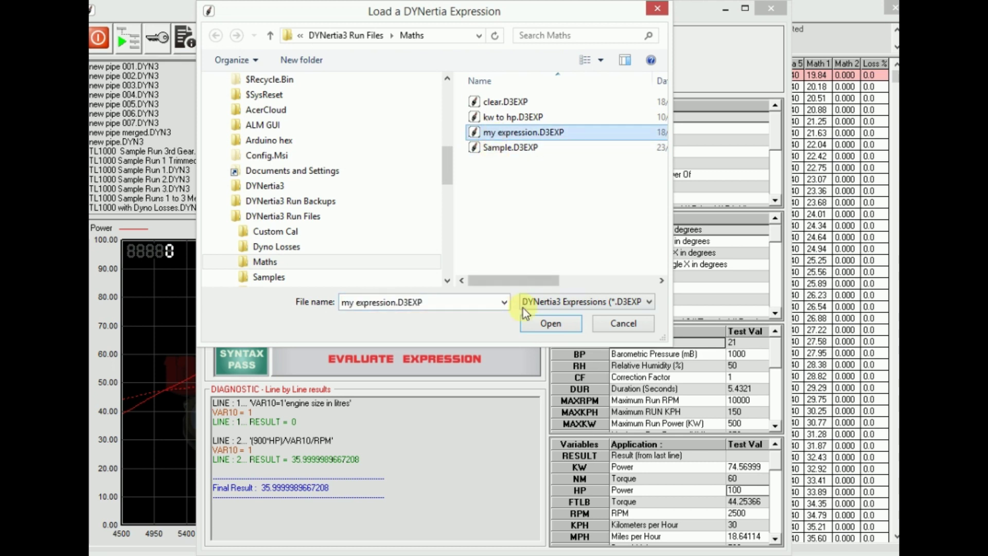
click(535, 320)
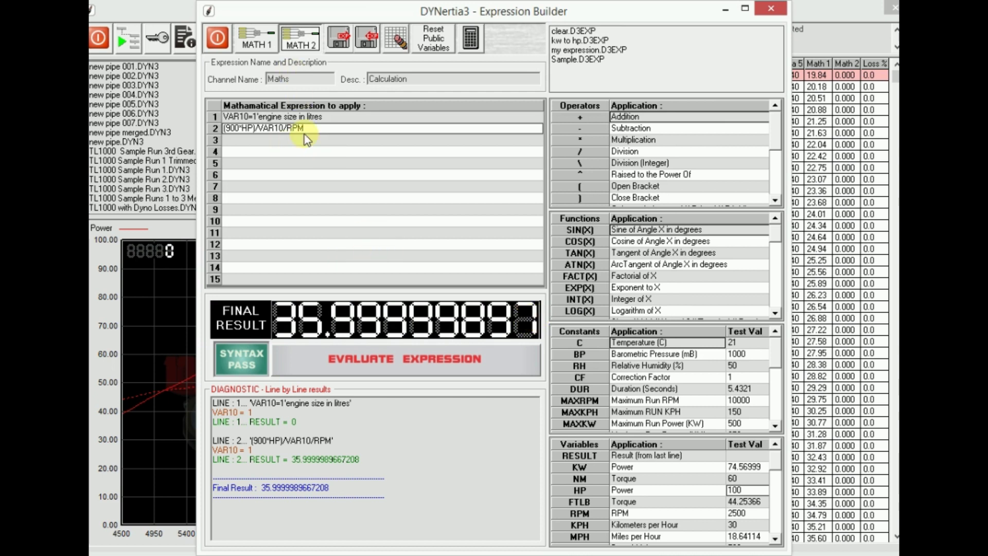
click(218, 42)
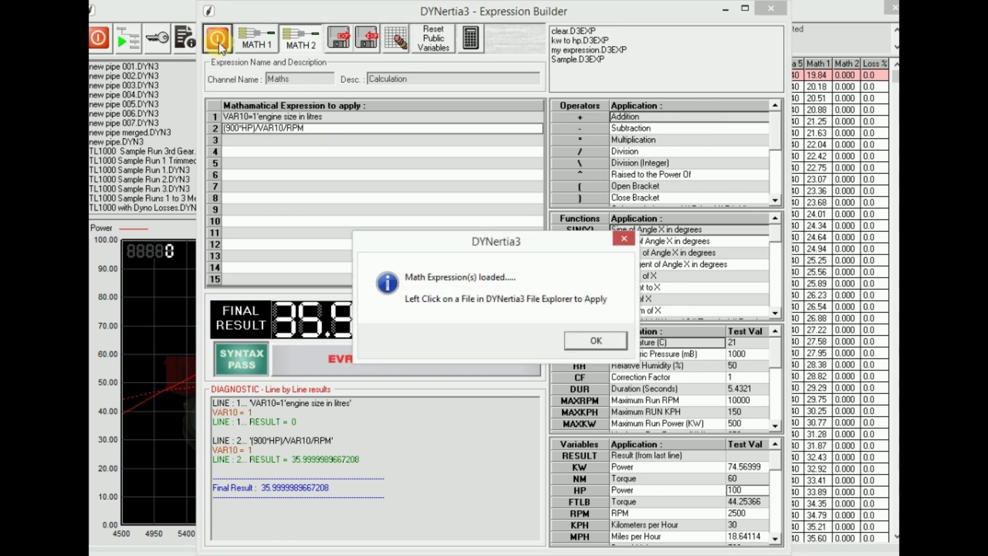
click(573, 344)
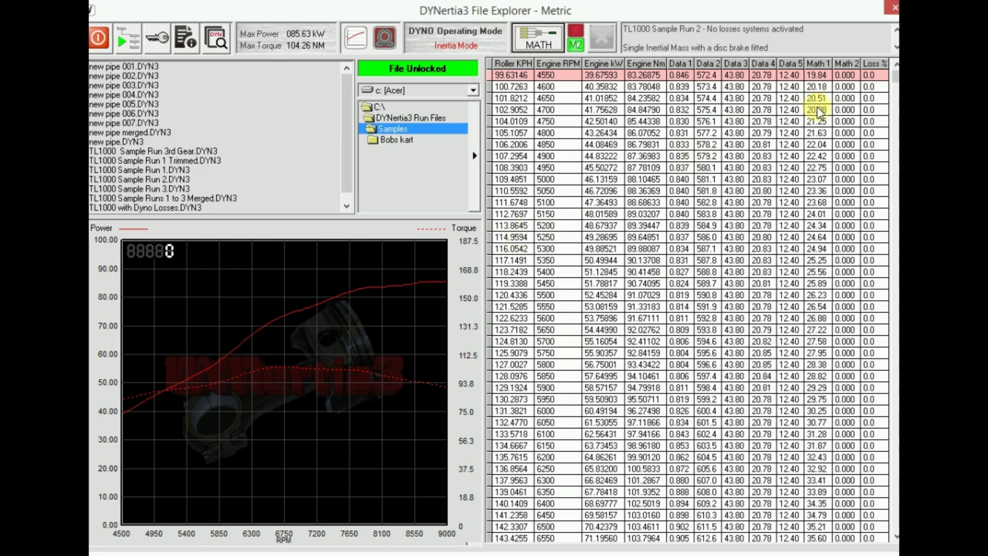
Apply the expressions to TL1000 Sample Run 1.DYN3 and rename its Maths 2 channel to 'xxx'
click(155, 171)
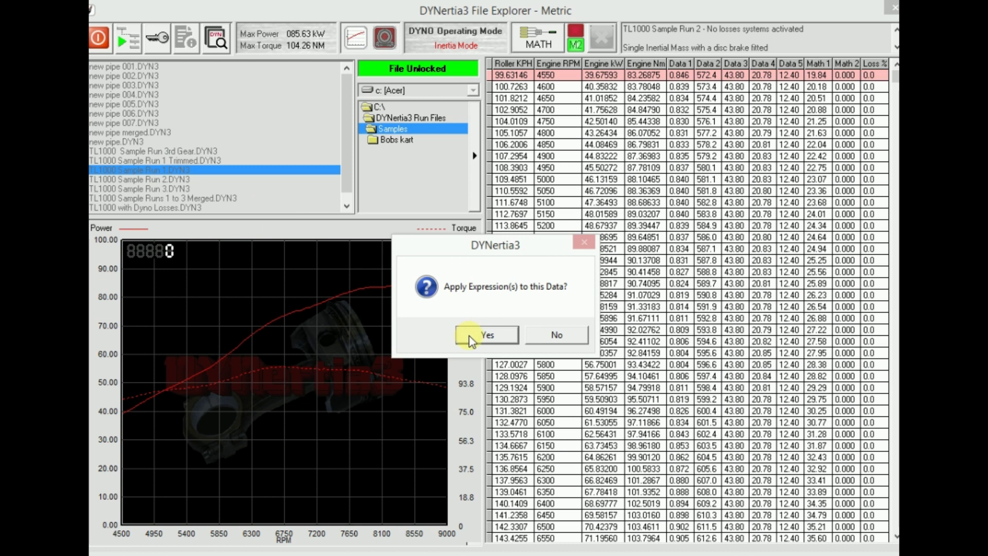
click(469, 337)
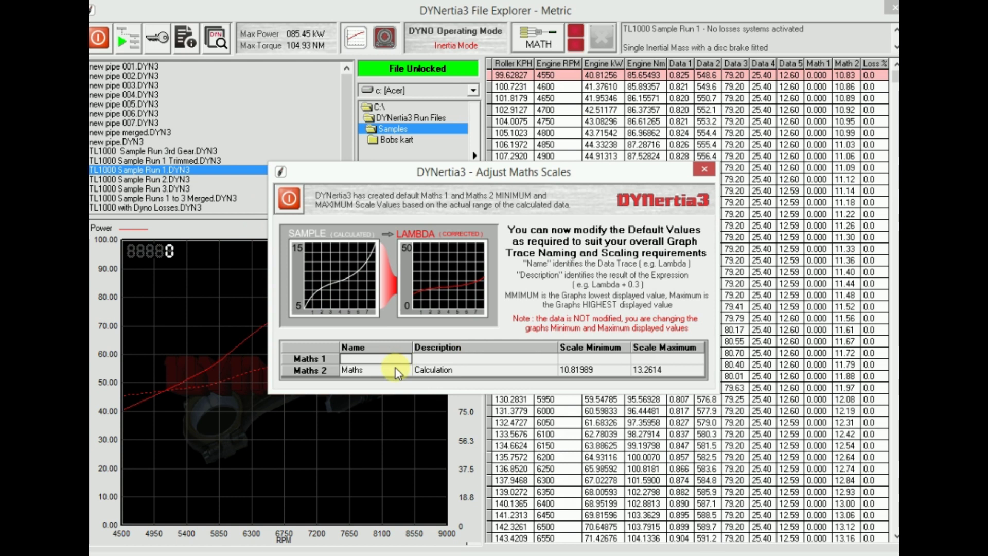
click(368, 375)
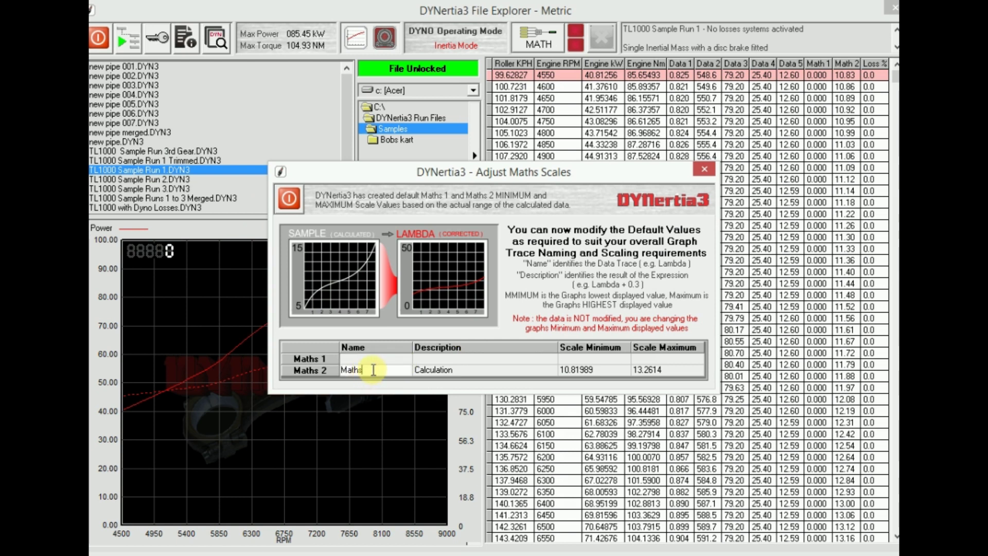
drag(373, 370, 341, 369)
text(xxx)
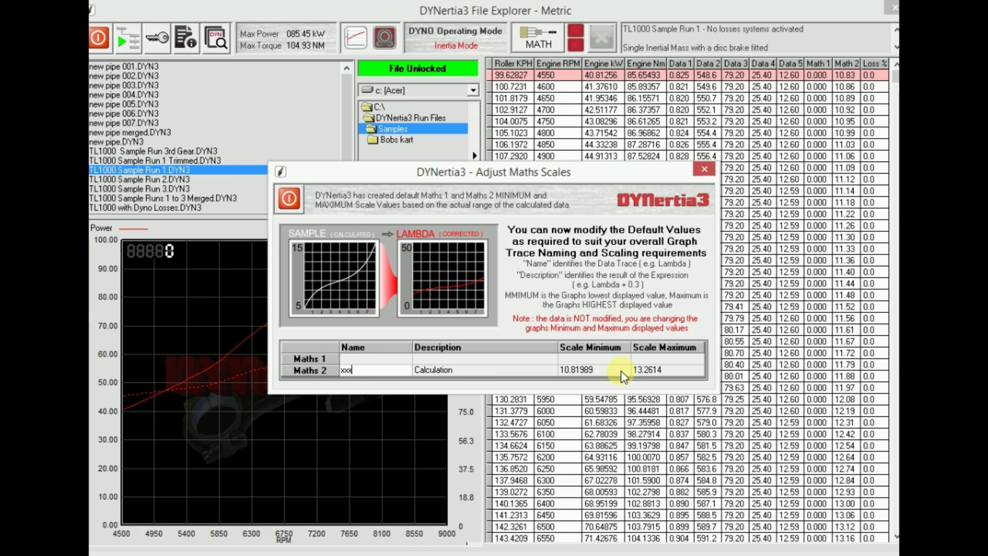
click(291, 200)
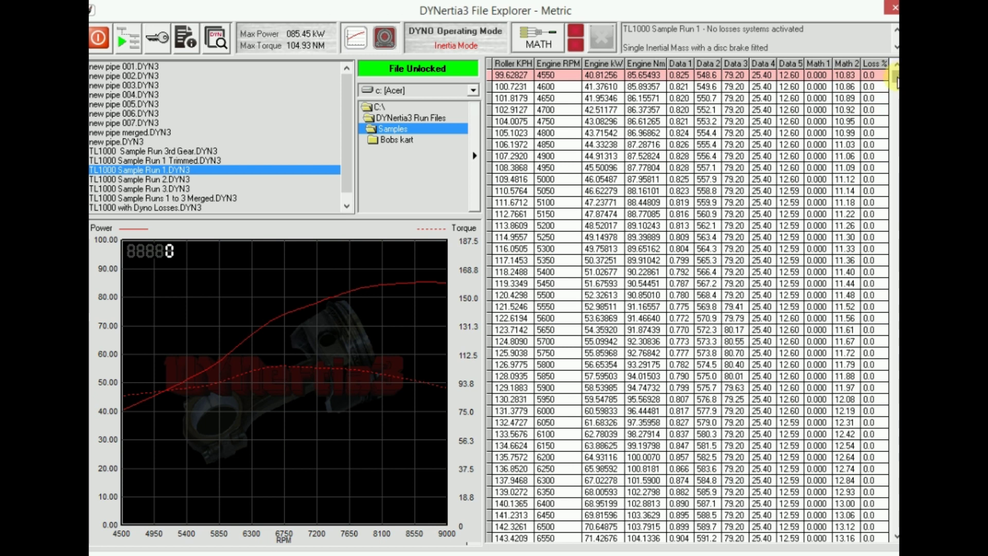
Highlight table rows for power-graph points near 6,700 and 7,600 RPM, then view the run's maths details
drag(895, 119, 895, 191)
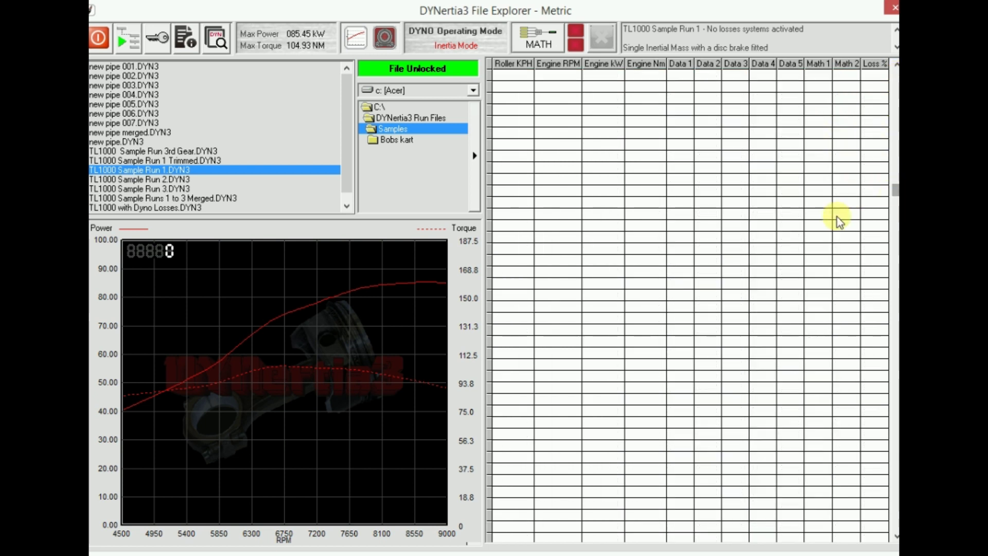
click(895, 126)
click(387, 329)
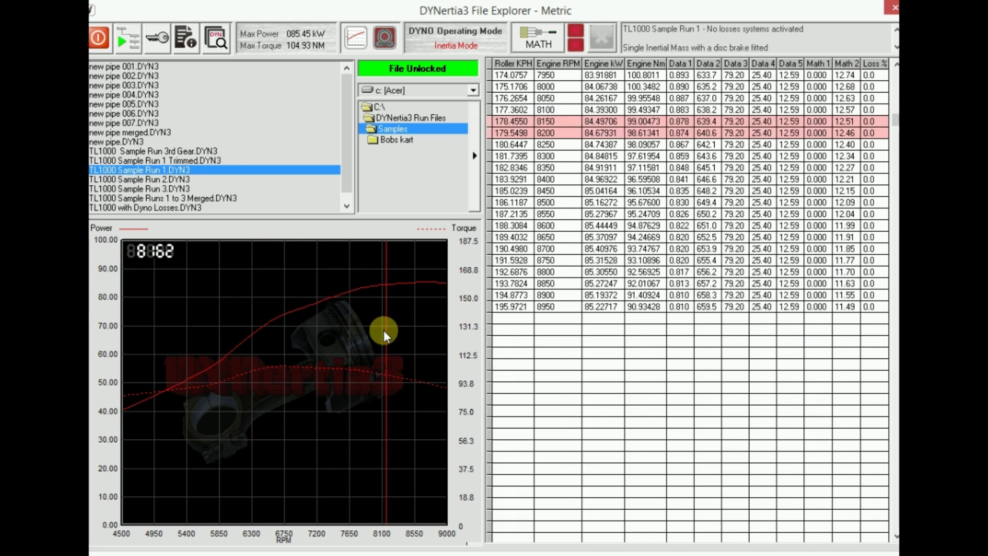
click(316, 335)
click(280, 351)
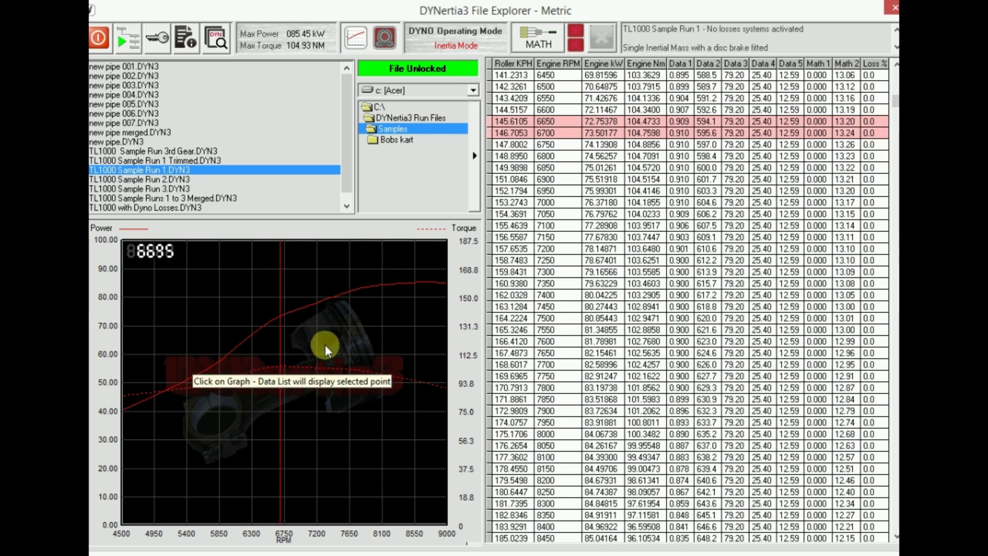
click(345, 336)
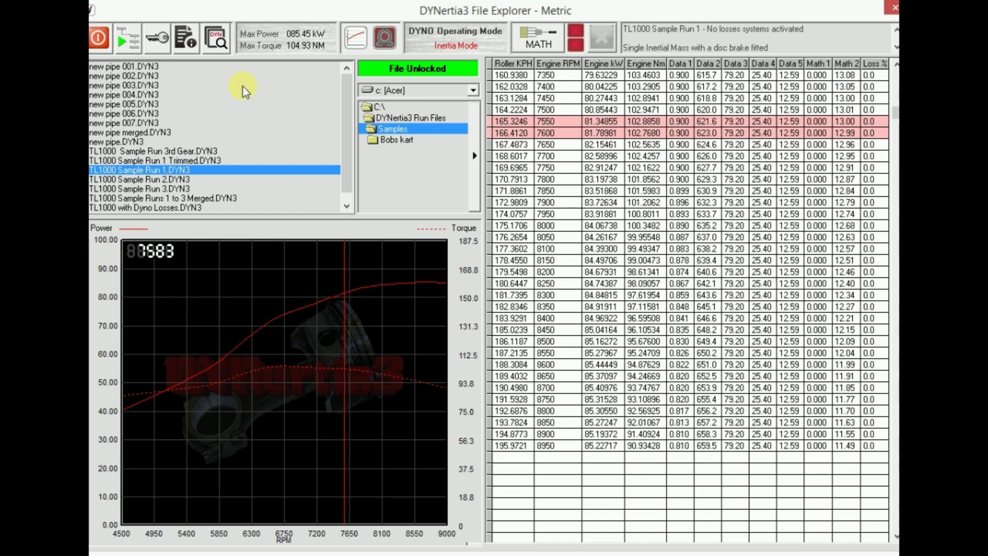
click(182, 35)
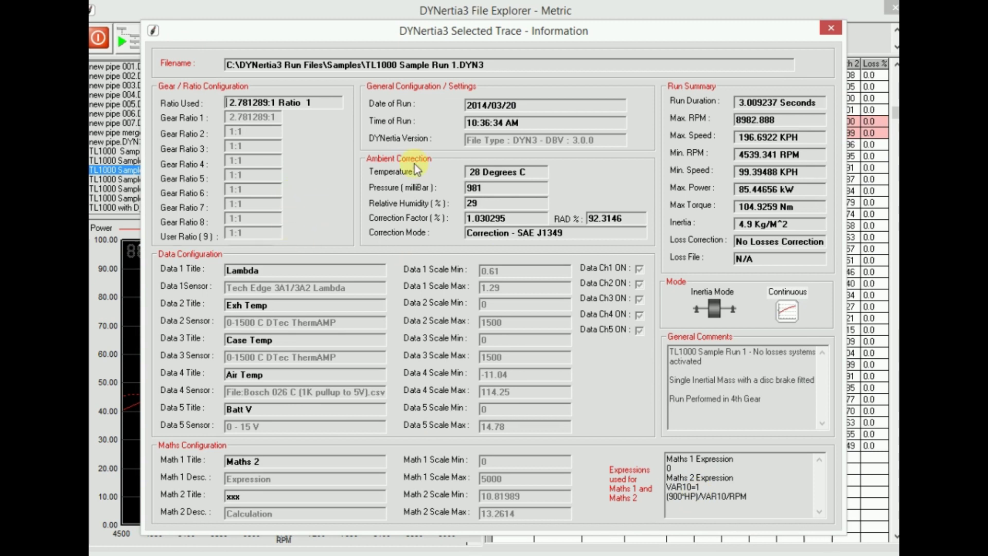
click(825, 30)
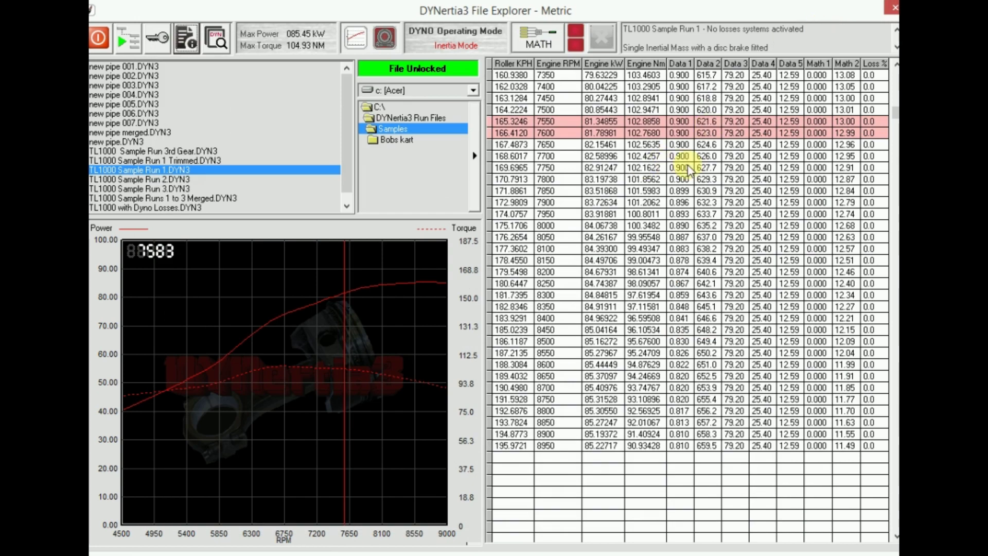
Load Sample.D3EXP (Example expression KW*.5) from the Maths folder and assign it to Math 1
click(532, 46)
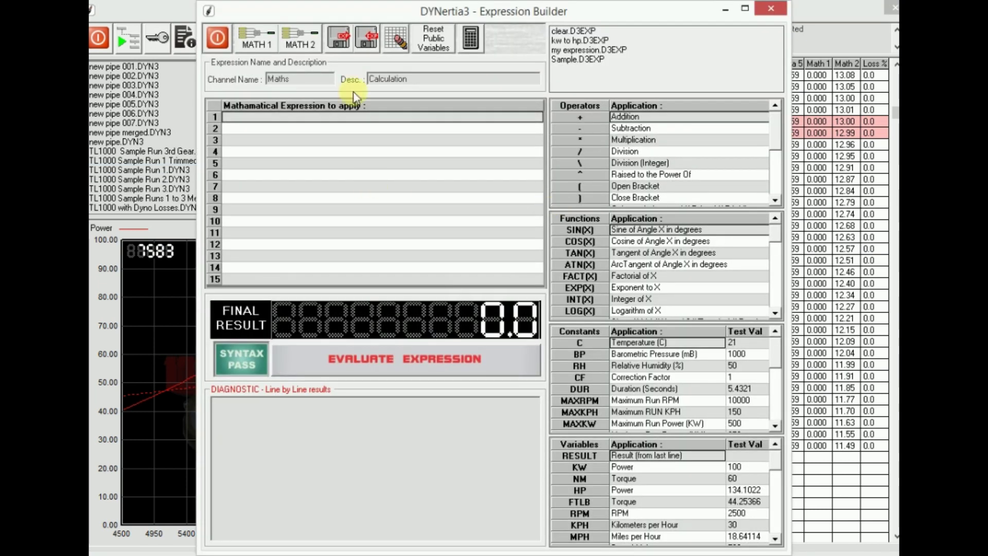
click(259, 44)
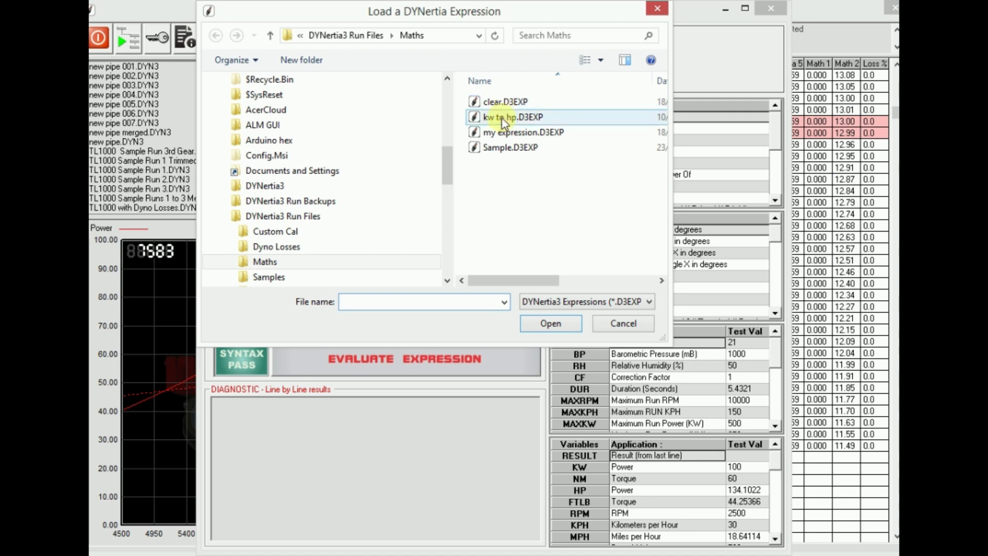
click(503, 151)
double_click(504, 150)
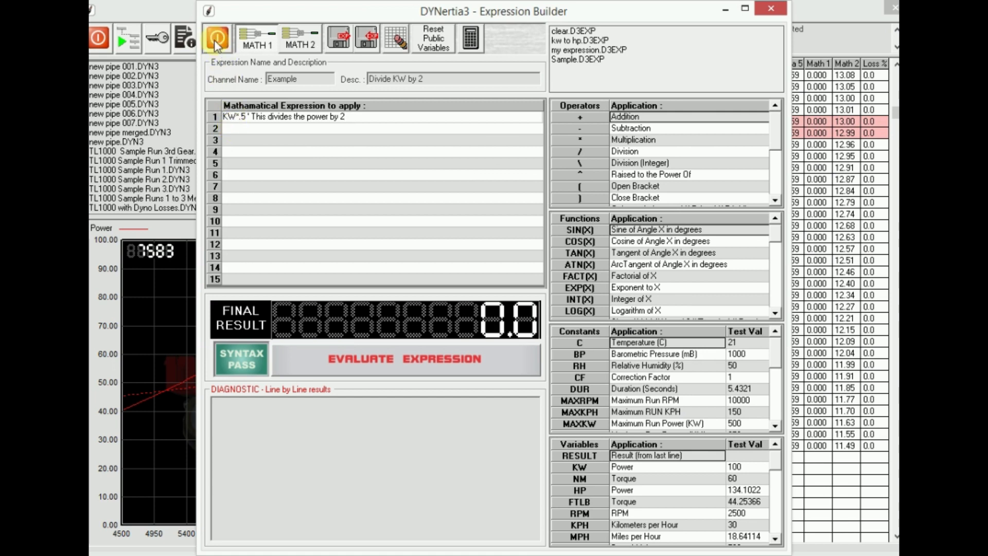
click(243, 46)
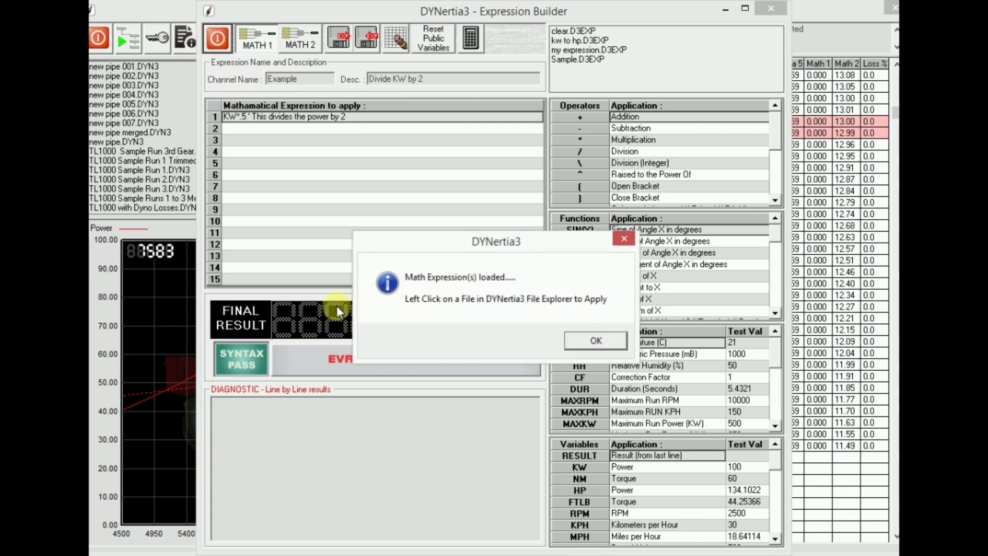
Apply the Example expression to TL1000 Sample Run 2.DYN3, filling Math 1 with halved kW values
click(584, 341)
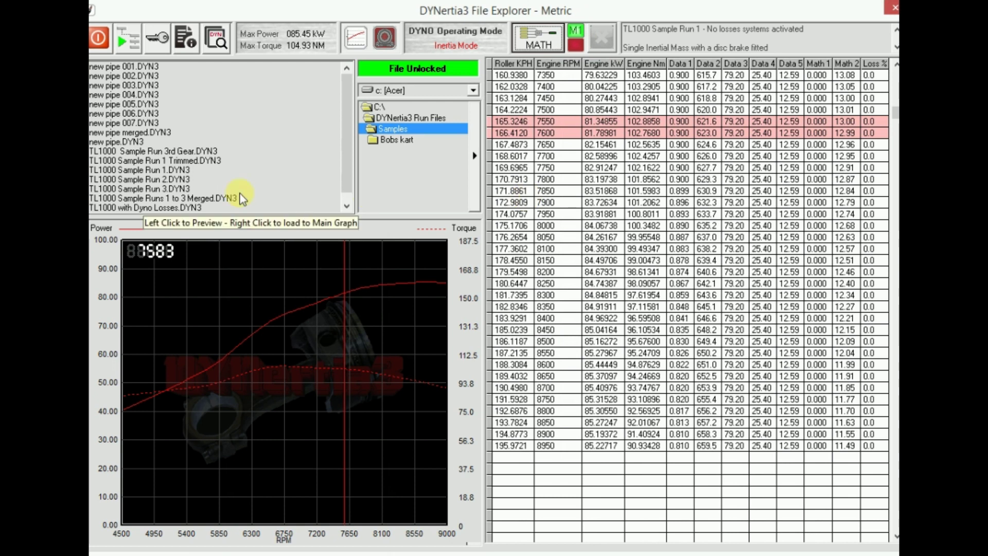
click(180, 180)
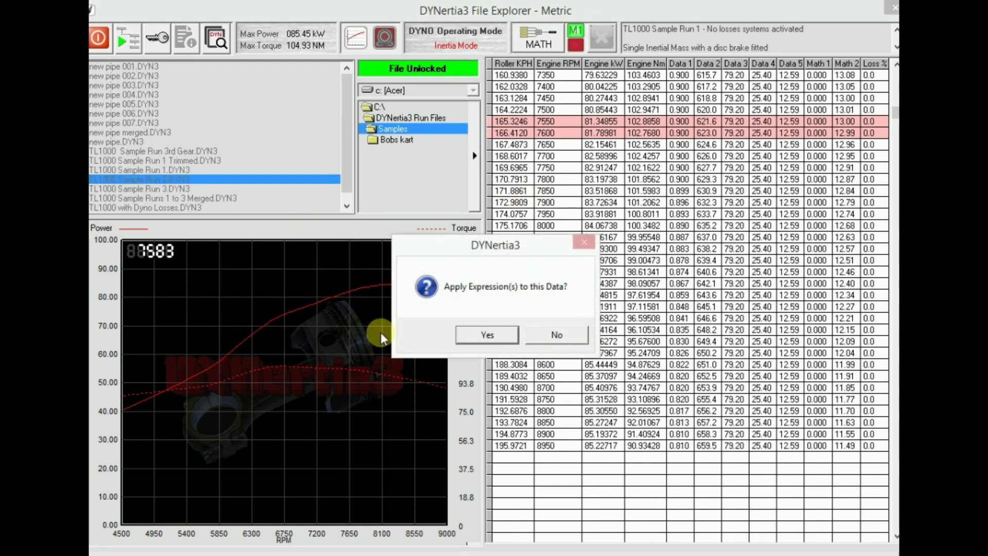
click(472, 335)
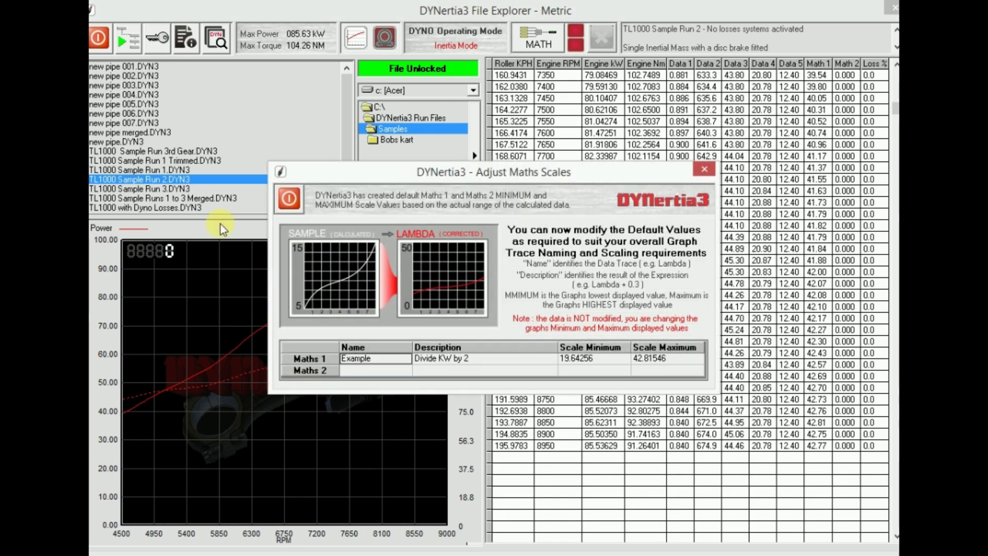
click(290, 200)
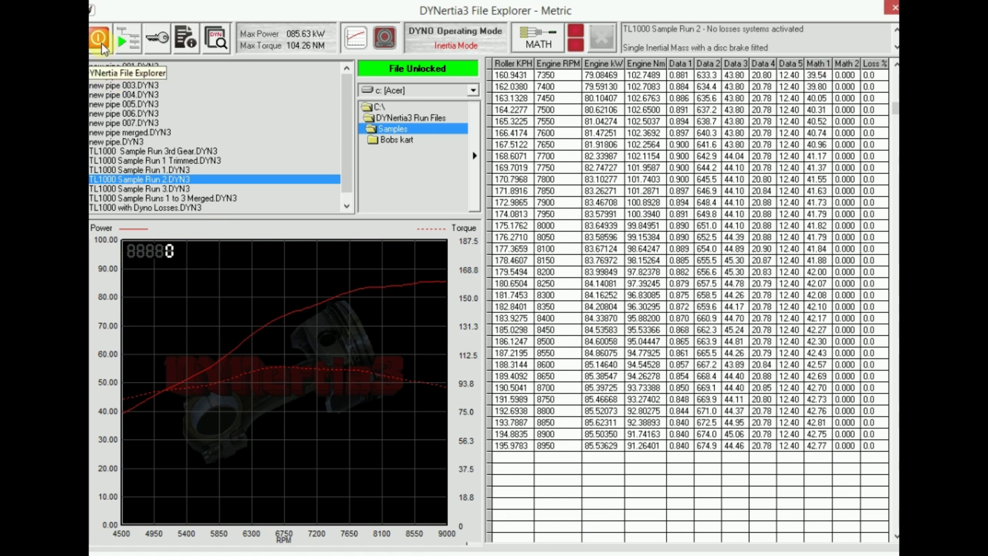
Close the File Explorer and show TL1000 Sample Run 1 as an individual trace set
click(101, 43)
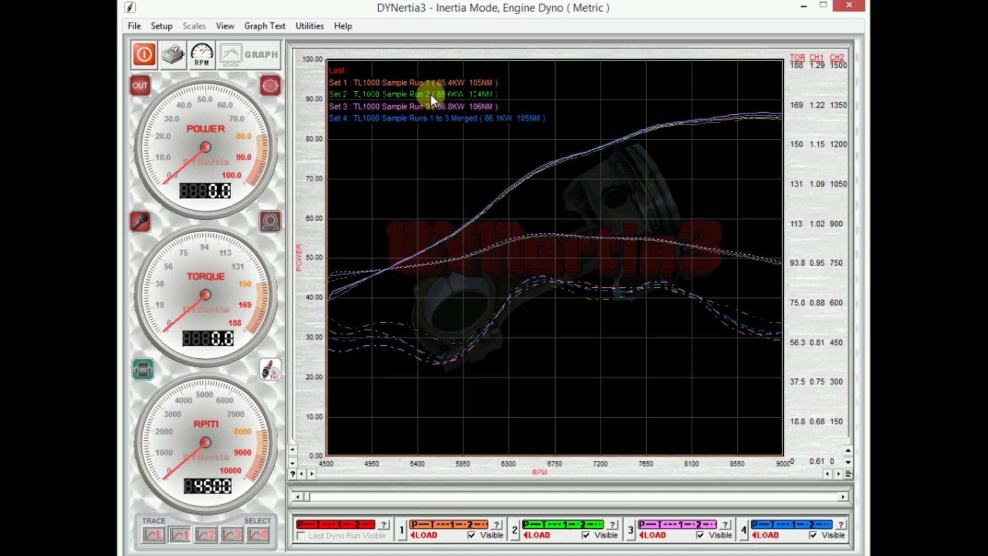
click(228, 27)
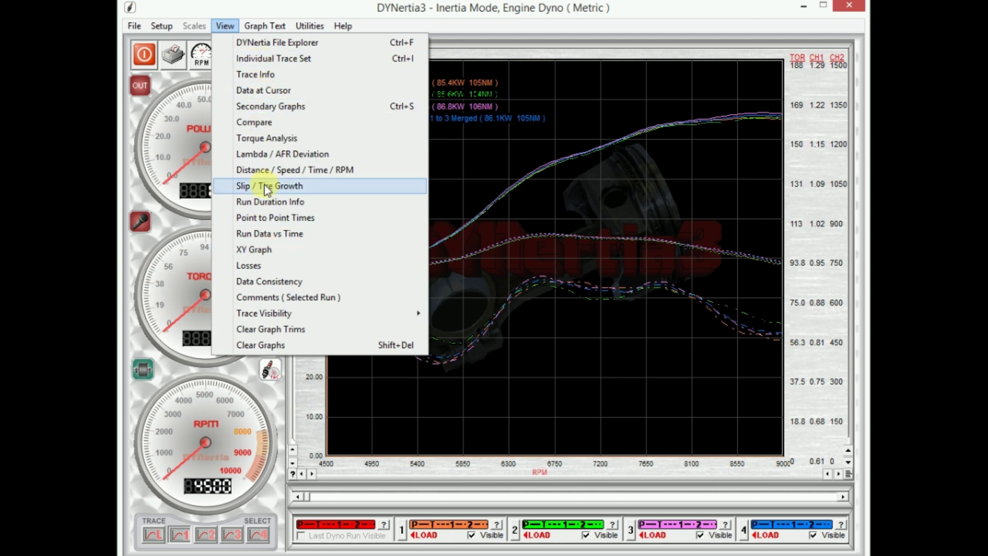
click(255, 59)
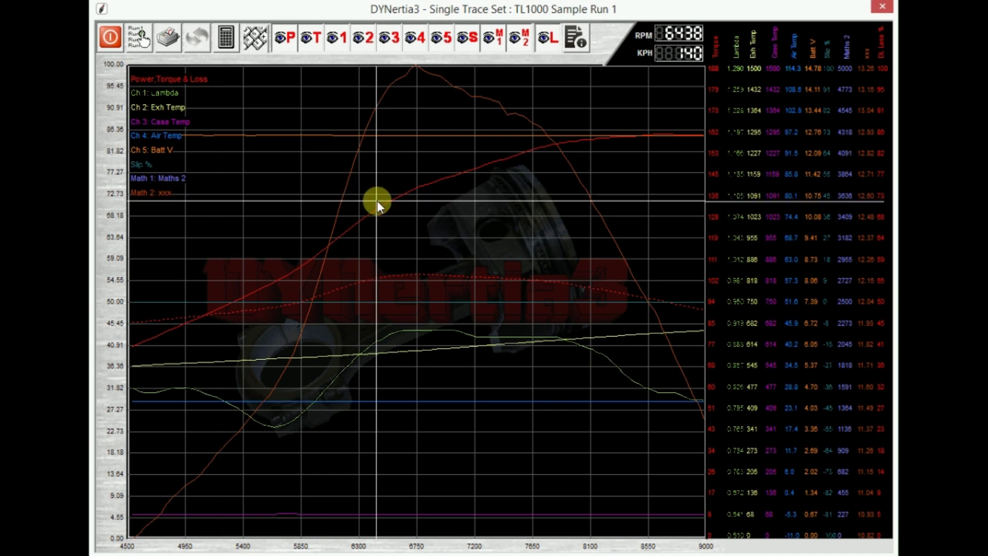
Read the Data Values at two graph points, then close the Single Trace Set window
click(794, 295)
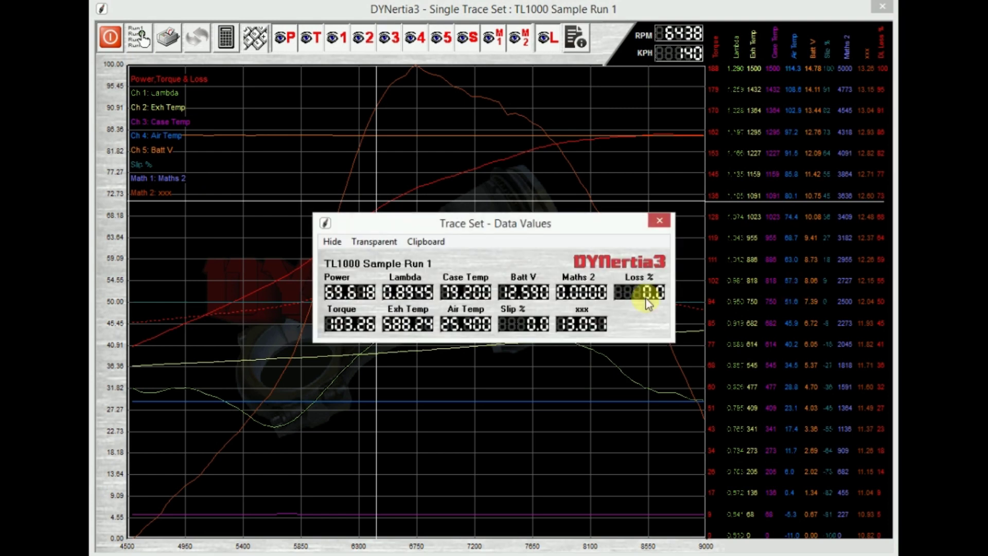
drag(519, 229, 535, 294)
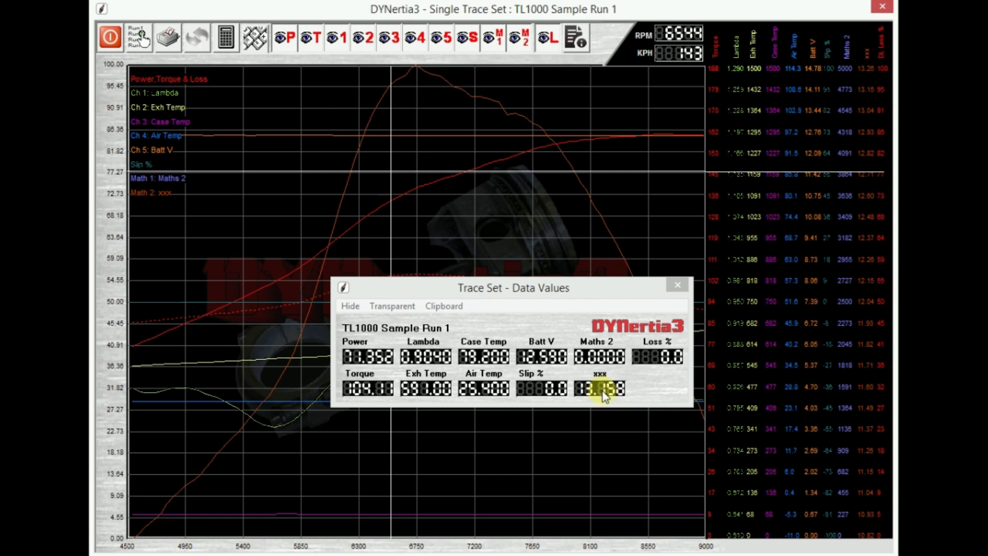
click(381, 176)
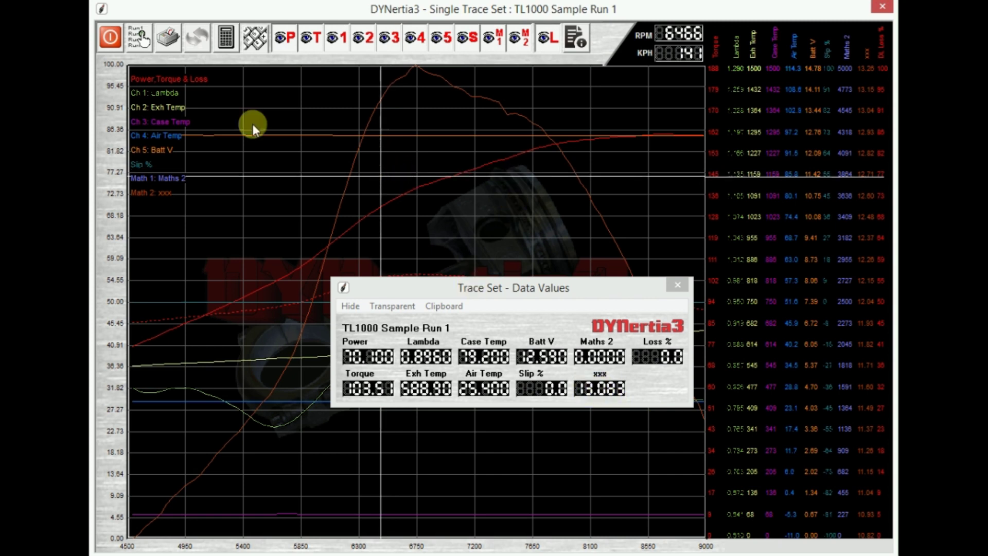
click(108, 46)
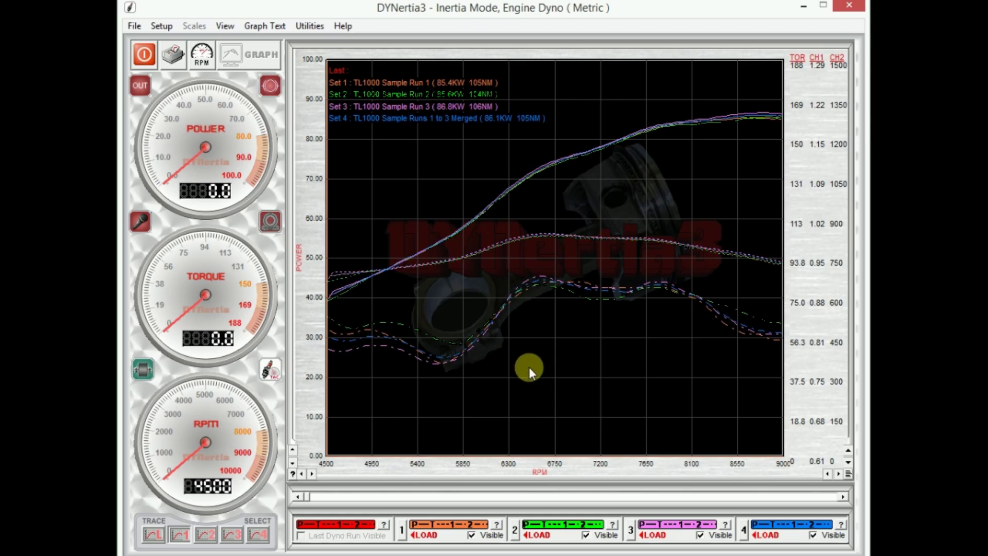